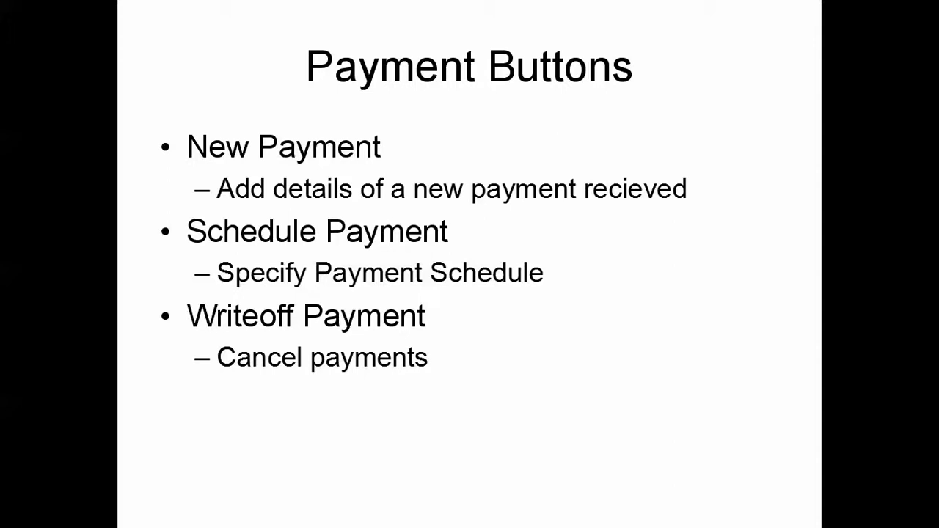
# Step: End the slide show and return to editing slide 3, 'Payment Buttons'
pyautogui.press('Escape')
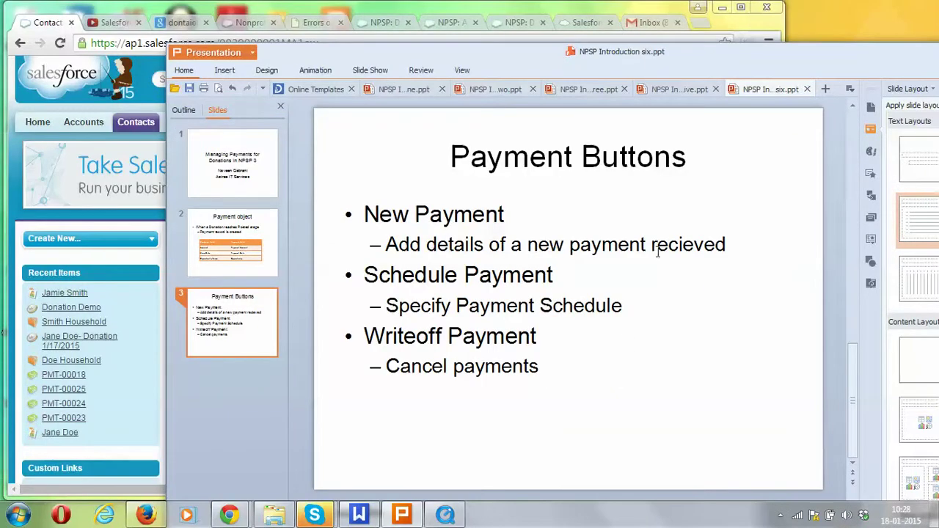
# Step: Maximize the browser and scroll the contact page down to its Opportunities related list
pyautogui.moveTo(540, 59); pyautogui.dragTo(717, 231)
pyautogui.doubleClick(534, 15)
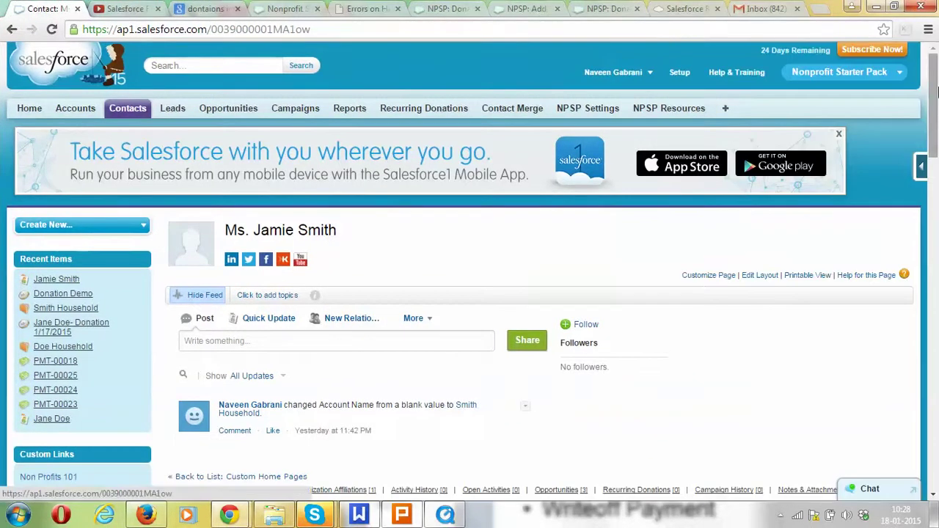
pyautogui.scroll(-2, 937, 122)
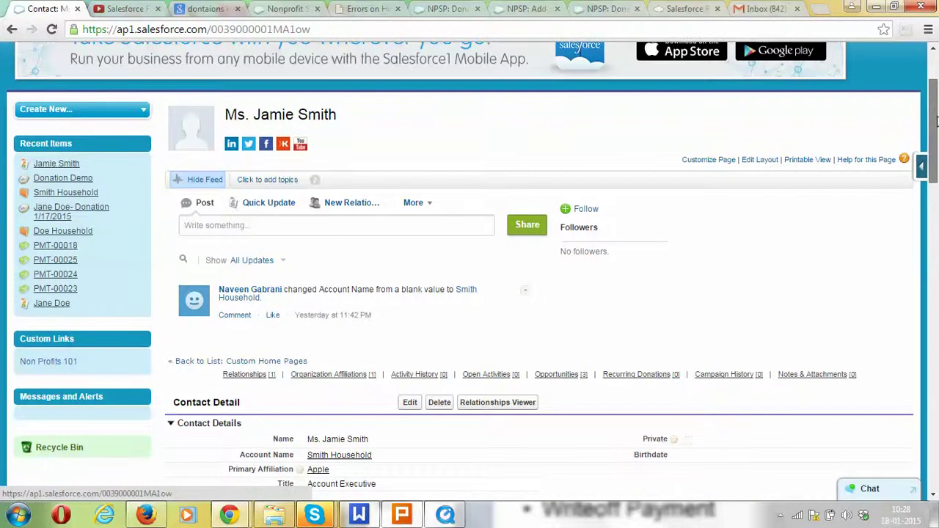
pyautogui.moveTo(936, 122); pyautogui.dragTo(932, 138)
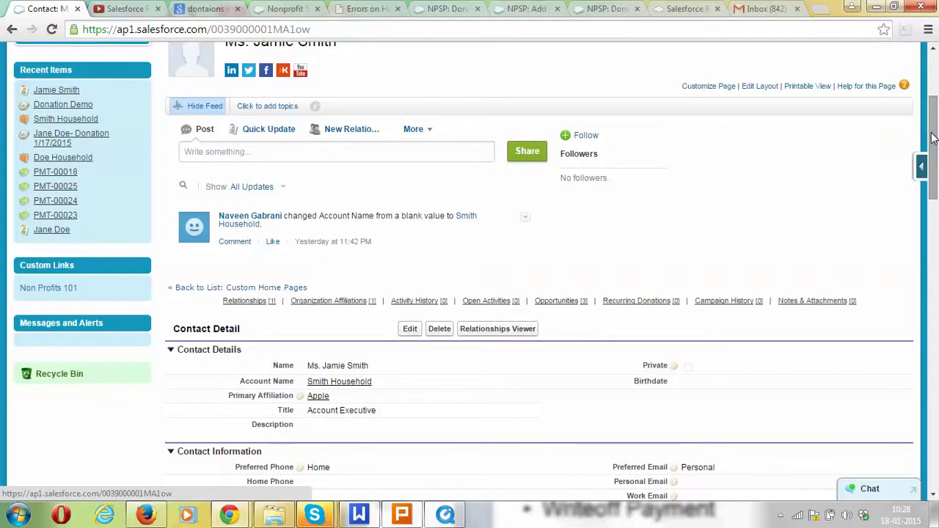
pyautogui.moveTo(933, 138); pyautogui.dragTo(936, 396)
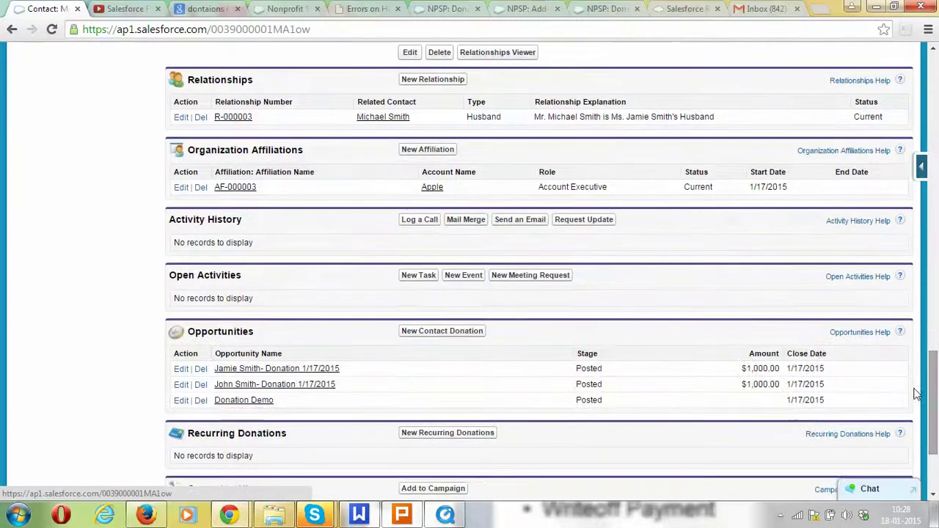
# Step: Begin a new contact donation with the Donation record type
pyautogui.click(454, 335)
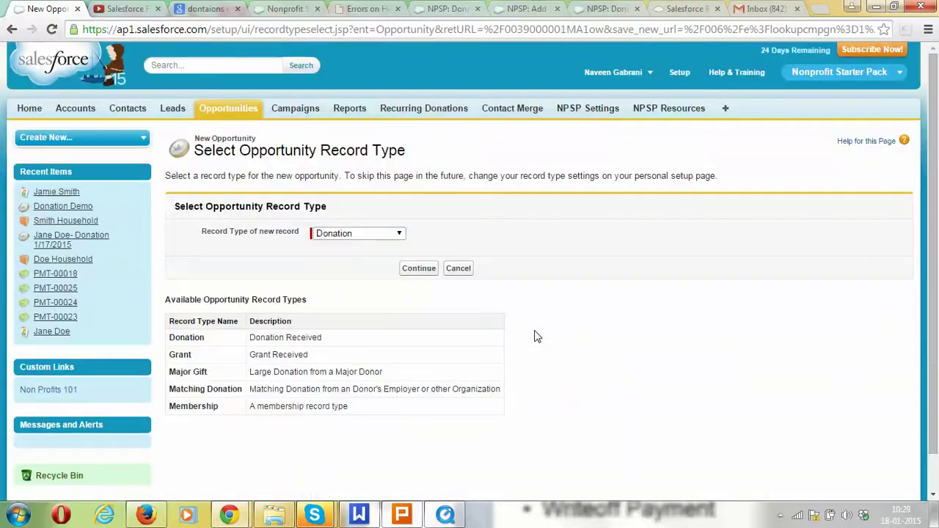
pyautogui.click(372, 236)
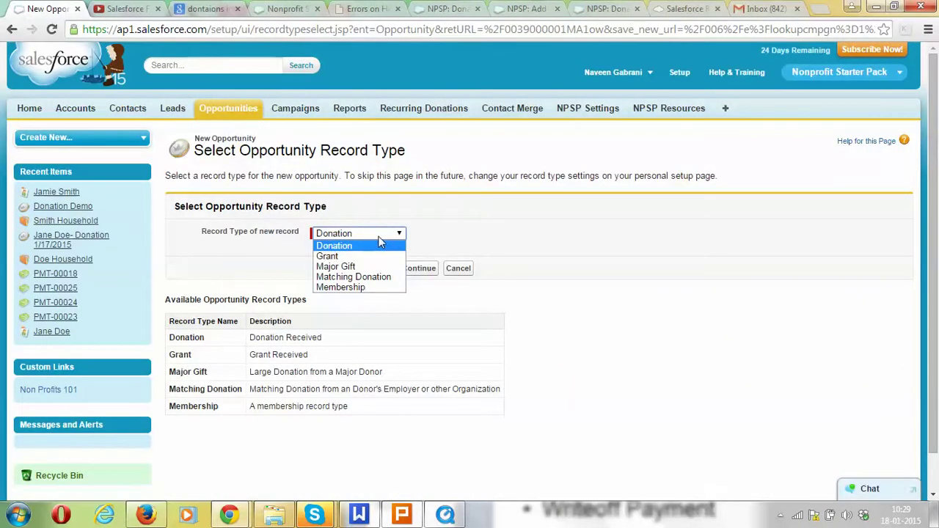
pyautogui.click(417, 220)
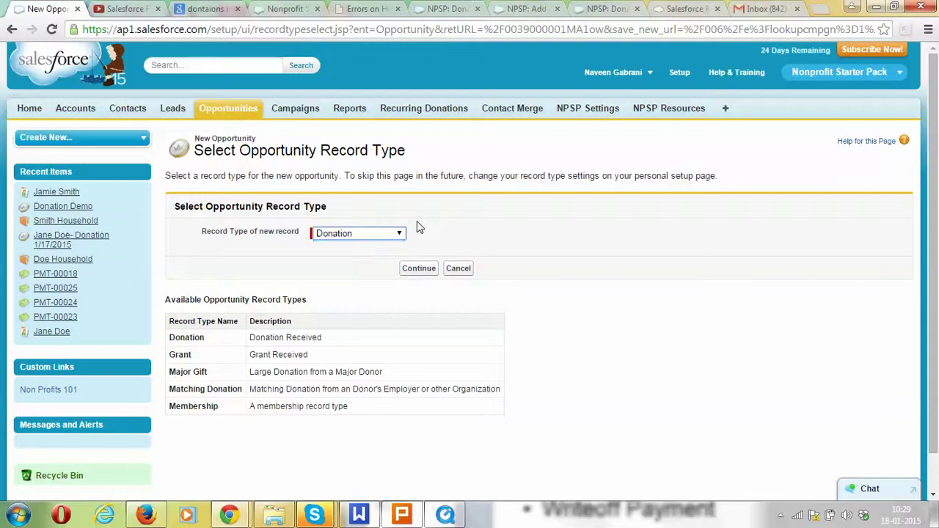
pyautogui.click(414, 268)
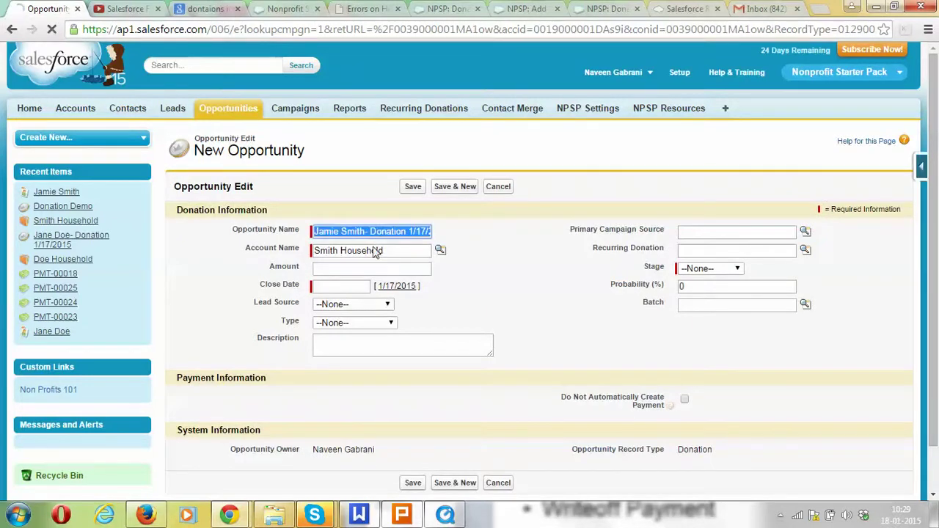
# Step: Set Stage to Posted and Close Date to 1/17/2015, then save the opportunity
pyautogui.click(374, 250)
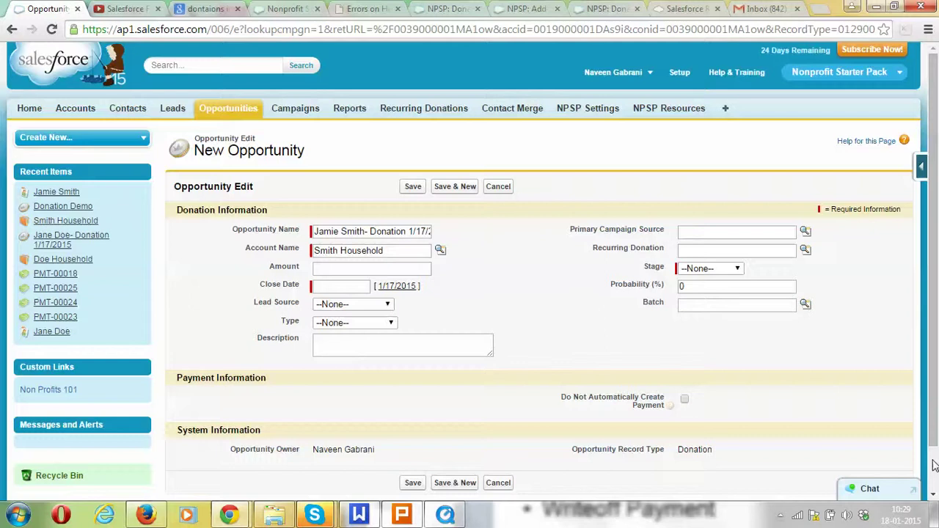
pyautogui.moveTo(932, 465); pyautogui.dragTo(936, 396)
pyautogui.click(698, 270)
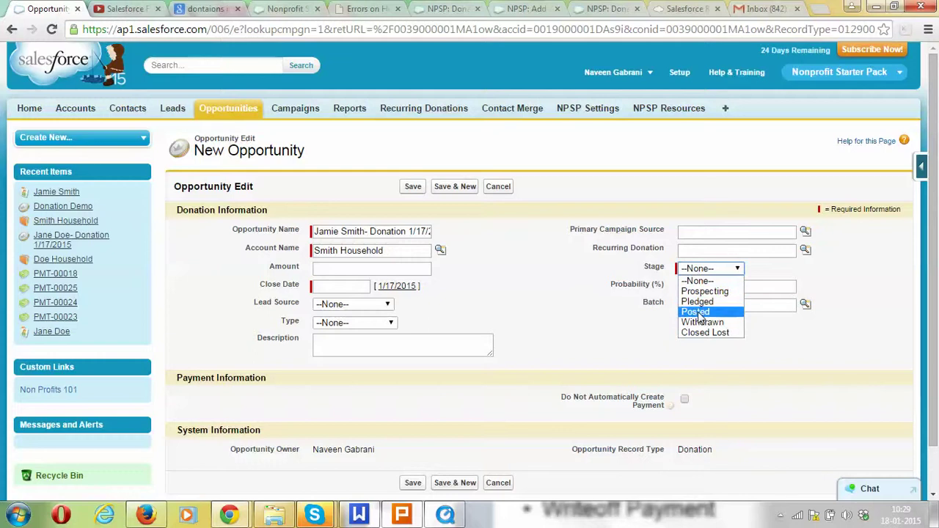
pyautogui.click(699, 312)
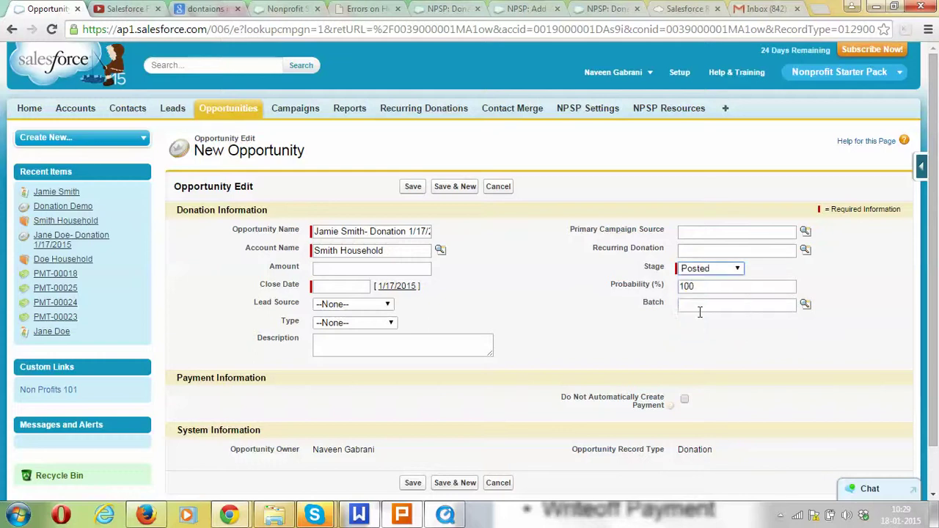
pyautogui.click(409, 288)
pyautogui.click(415, 188)
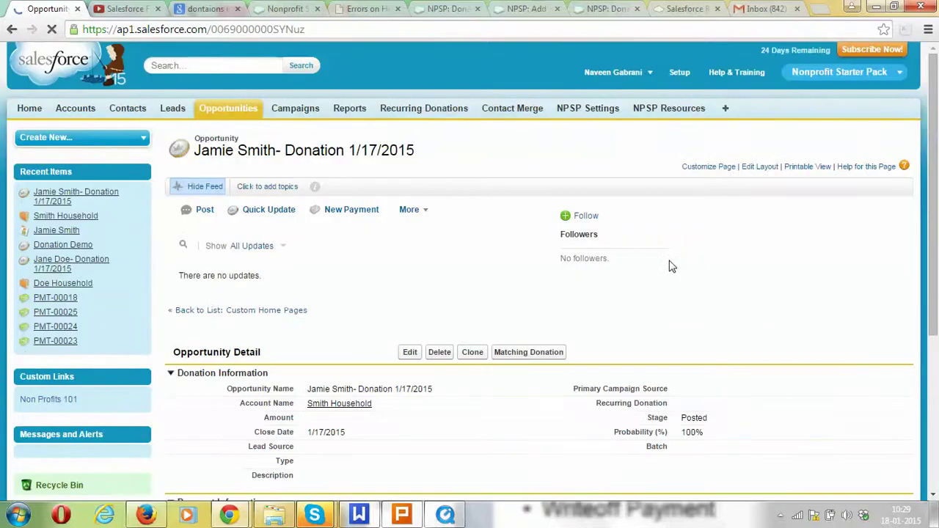
pyautogui.click(937, 311)
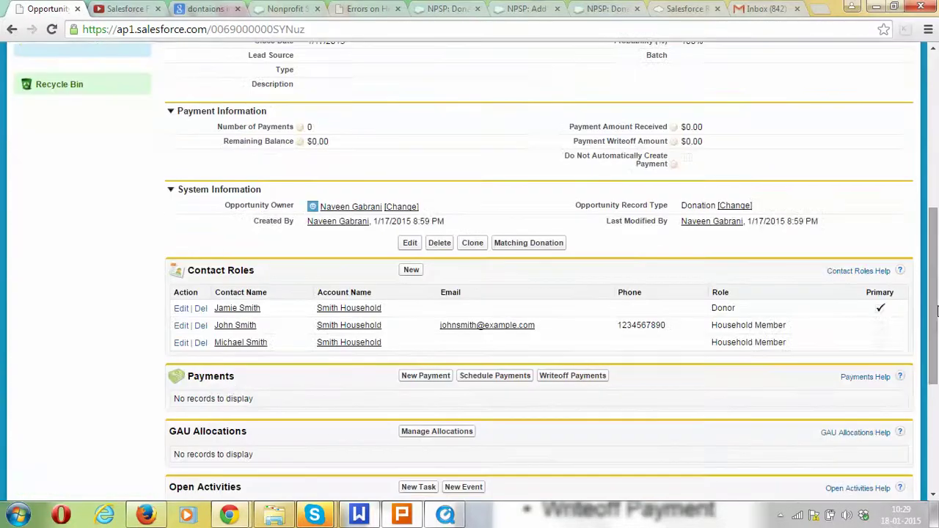
pyautogui.moveTo(936, 311); pyautogui.dragTo(933, 266)
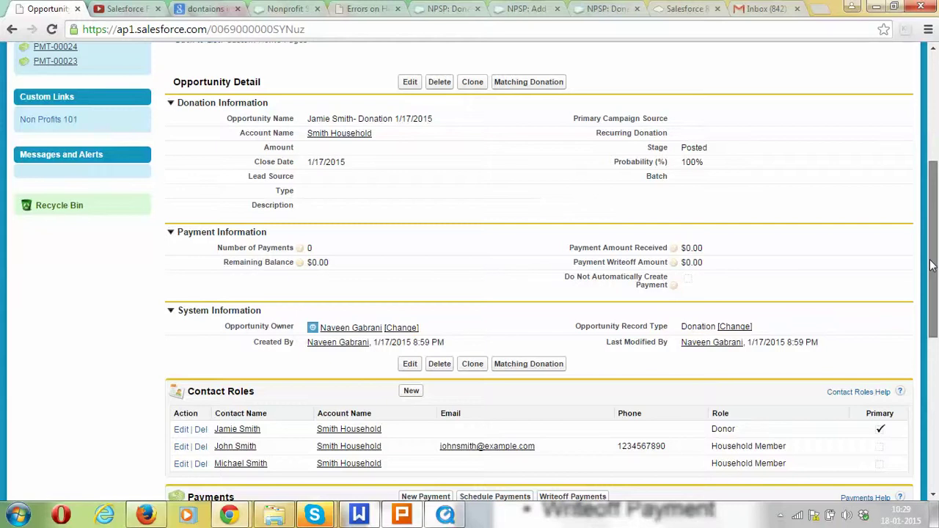
pyautogui.moveTo(931, 266); pyautogui.dragTo(931, 369)
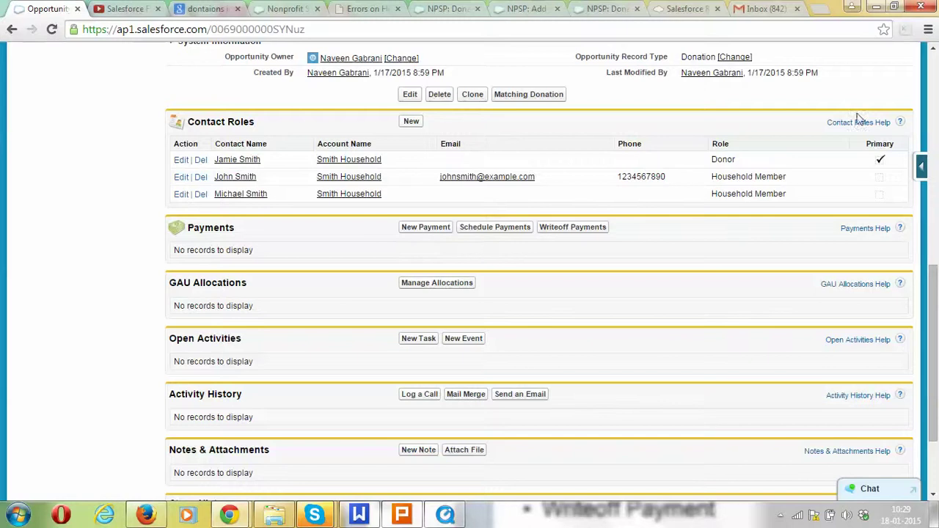
pyautogui.click(936, 88)
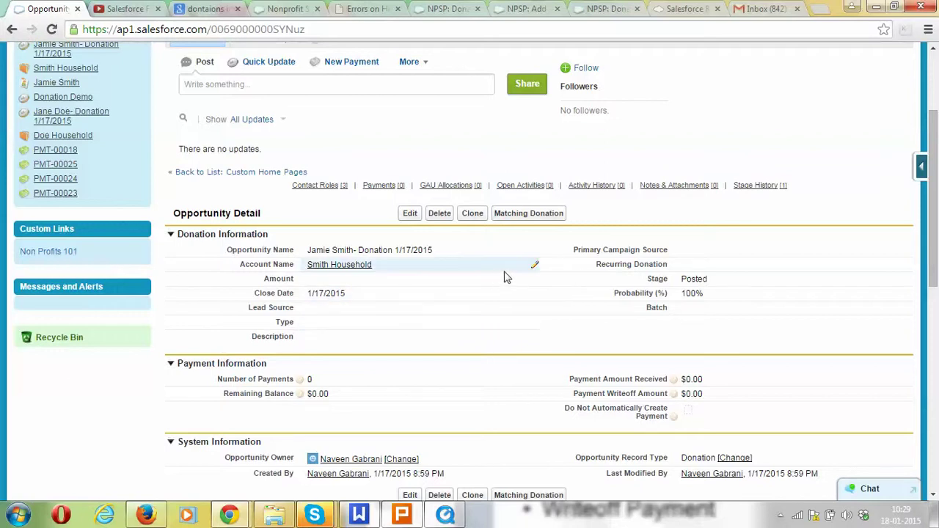
# Step: Edit the donation's Amount to 5000, save, and scroll to the Payments list
pyautogui.click(409, 215)
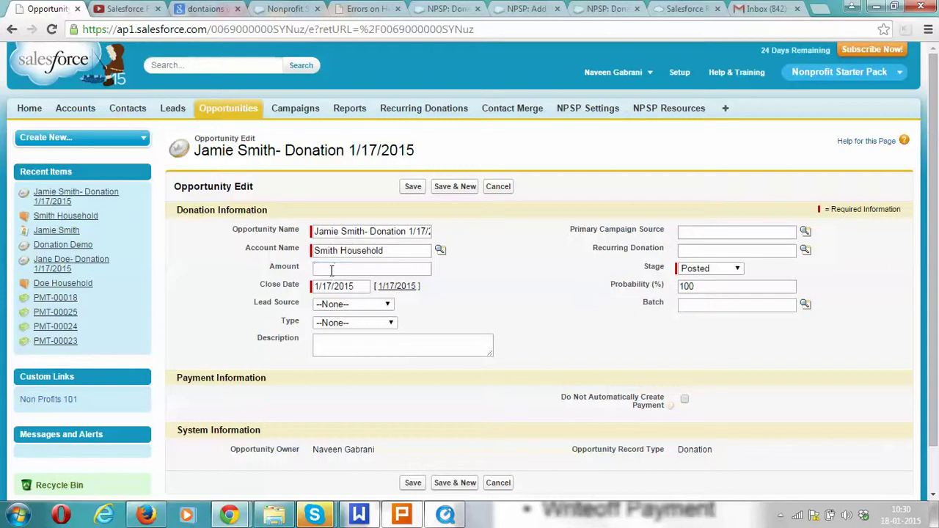
pyautogui.click(331, 270)
pyautogui.write('5000')
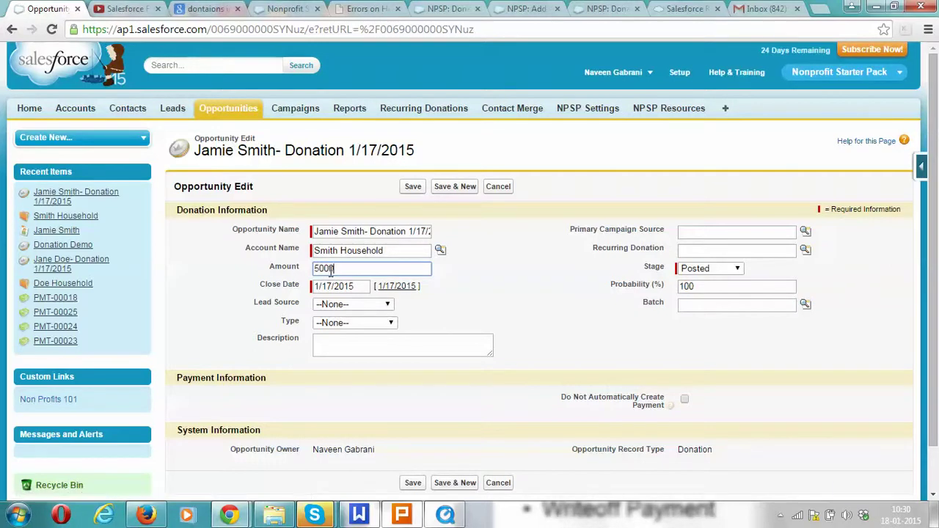
pyautogui.click(413, 188)
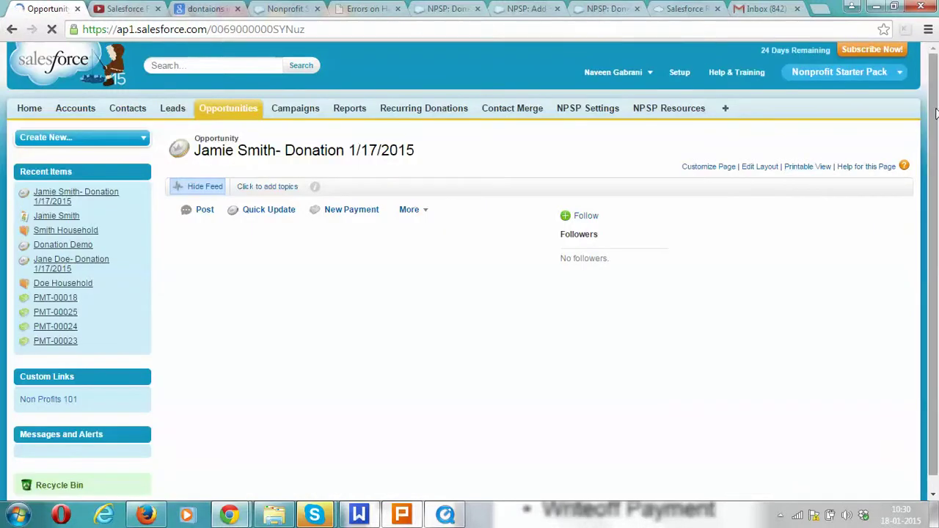
pyautogui.moveTo(936, 116); pyautogui.dragTo(928, 224)
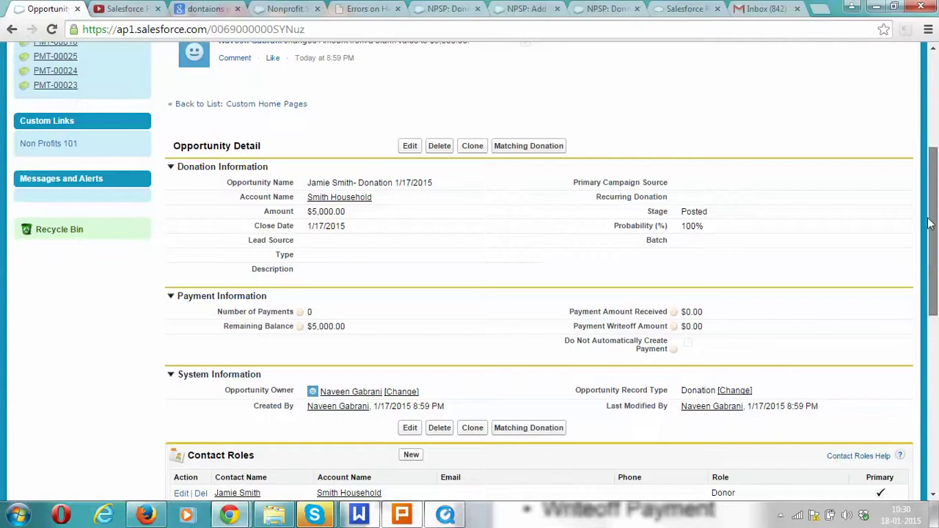
pyautogui.scroll(-3, 909, 292)
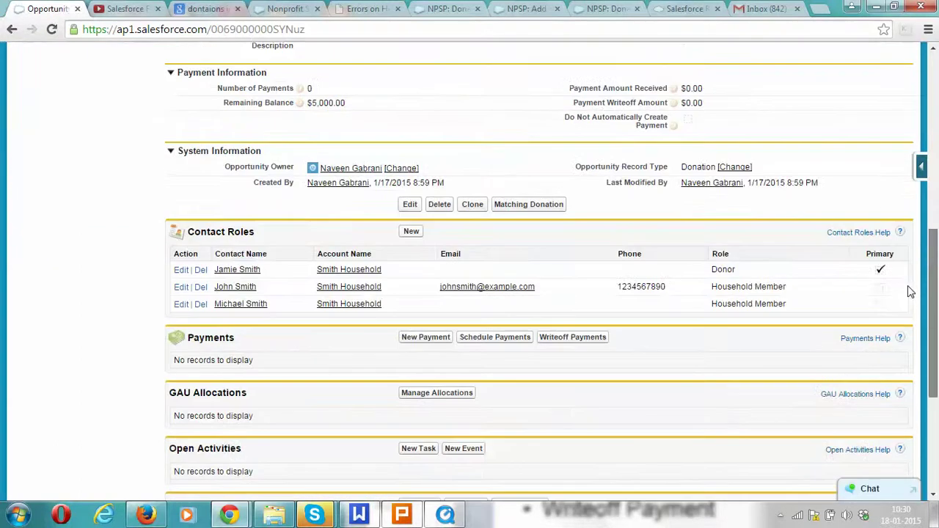
# Step: Add a $1,000 payment marked paid on 1/17/2015 by Check and save it
pyautogui.click(422, 343)
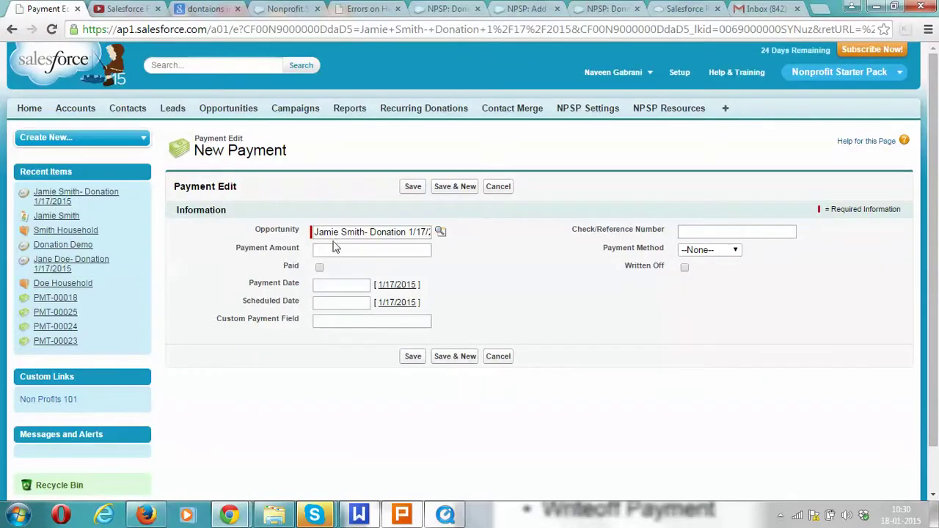
pyautogui.click(324, 248)
pyautogui.write('1000')
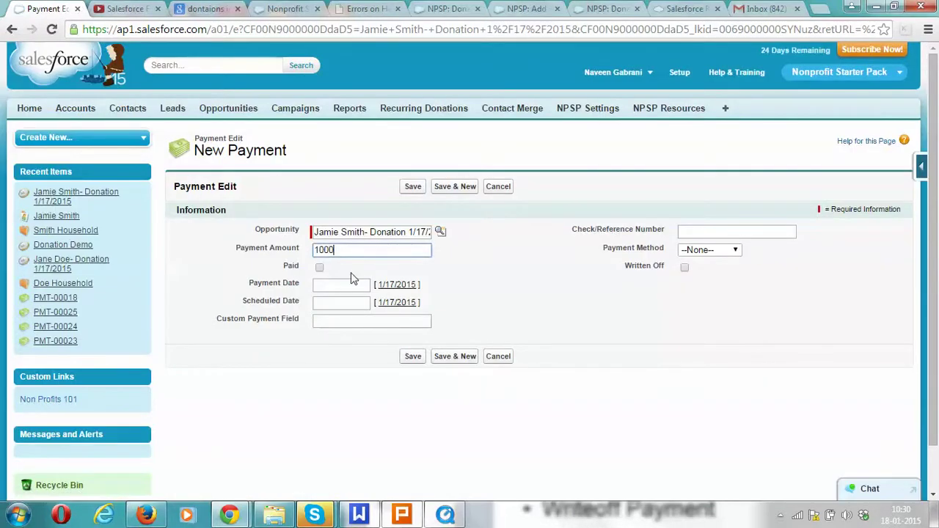
pyautogui.click(320, 267)
pyautogui.click(396, 286)
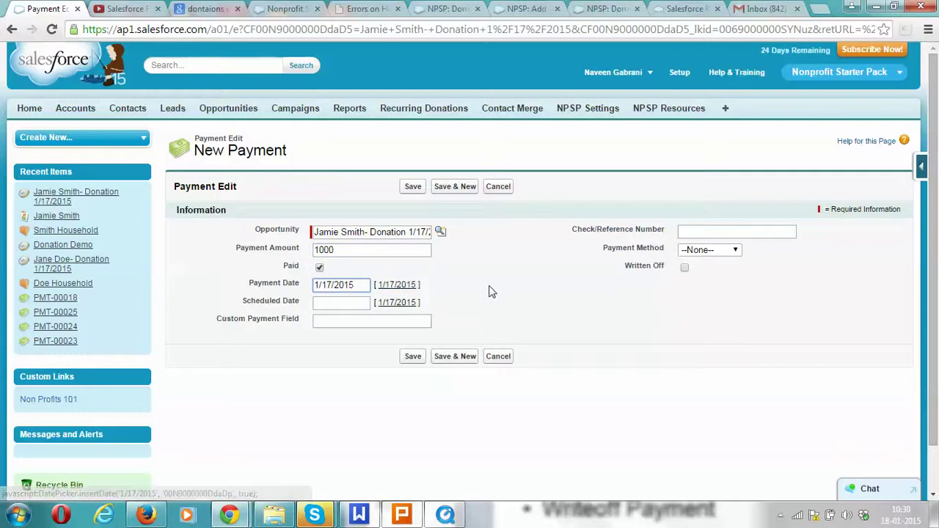
pyautogui.click(718, 249)
pyautogui.click(703, 284)
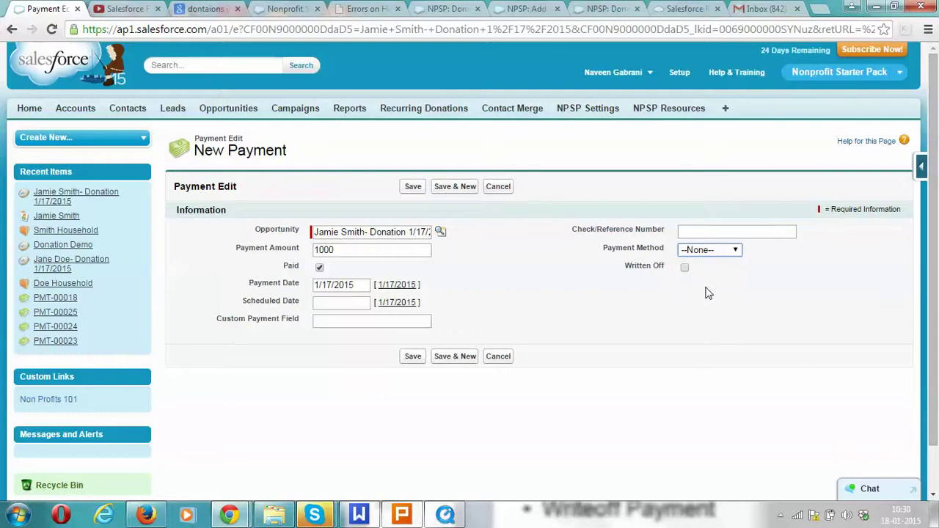
pyautogui.click(412, 357)
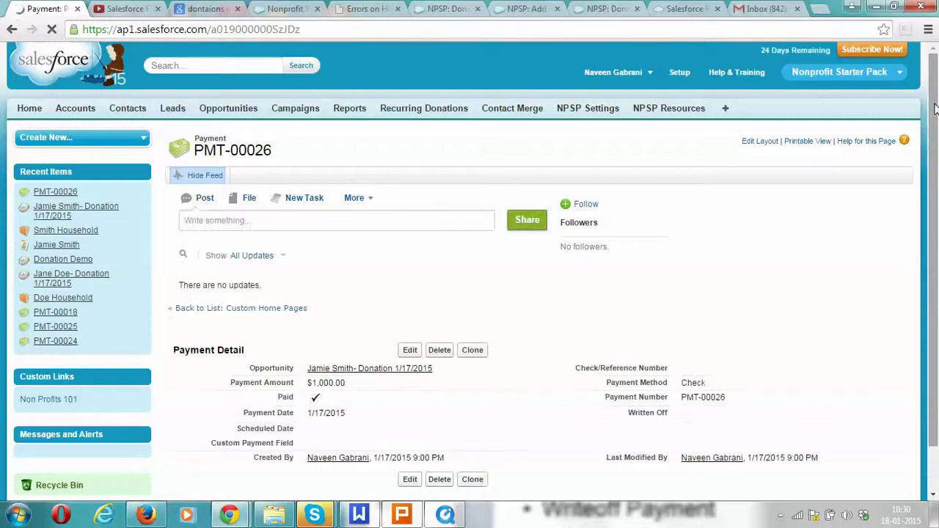
# Step: Return to the donation, now at $4,000 remaining, and begin another new payment
pyautogui.moveTo(935, 110); pyautogui.dragTo(936, 222)
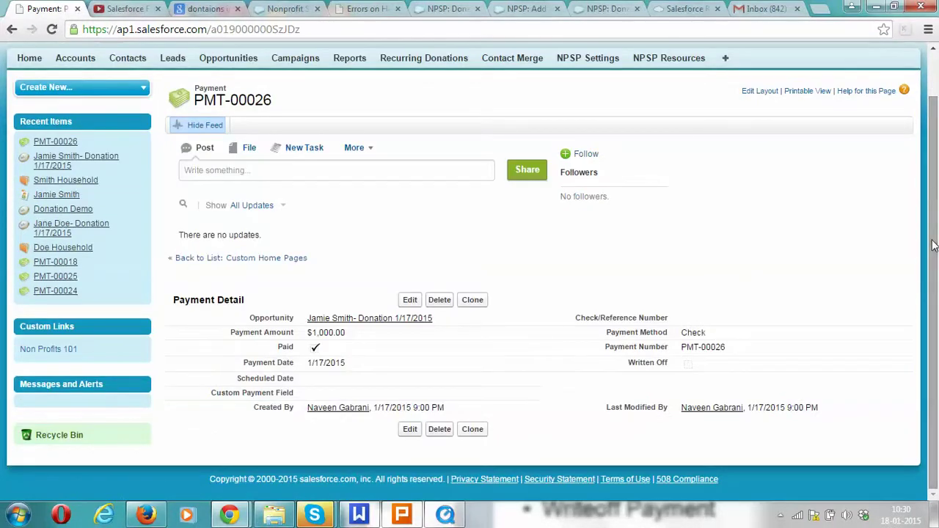
pyautogui.moveTo(350, 319)
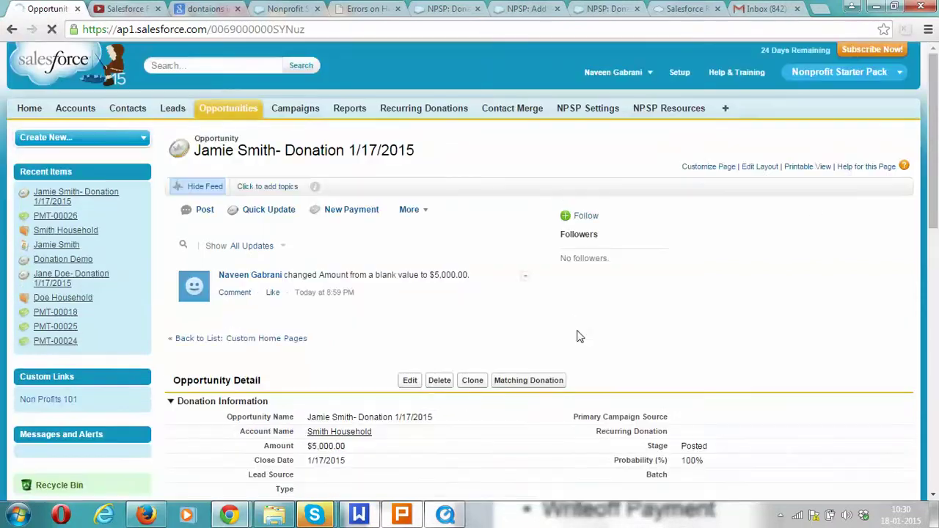
pyautogui.moveTo(933, 184); pyautogui.dragTo(935, 314)
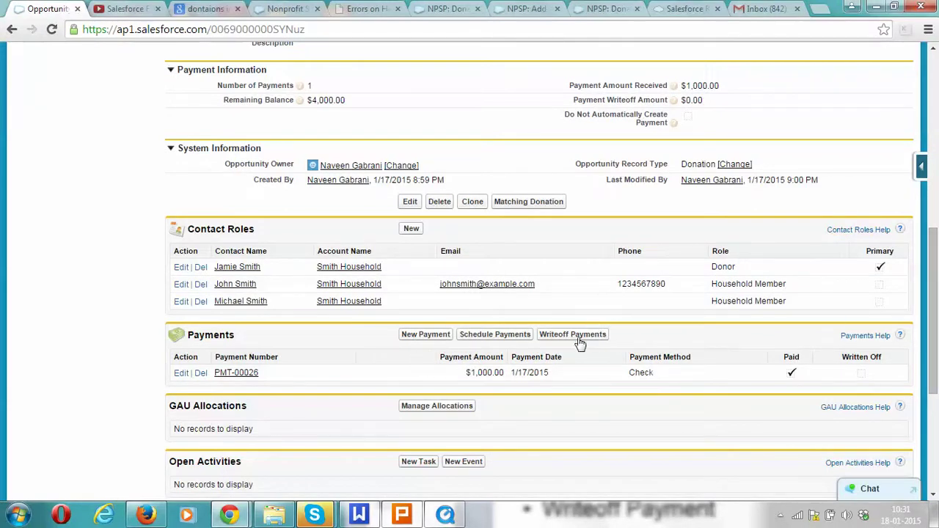
pyautogui.click(419, 336)
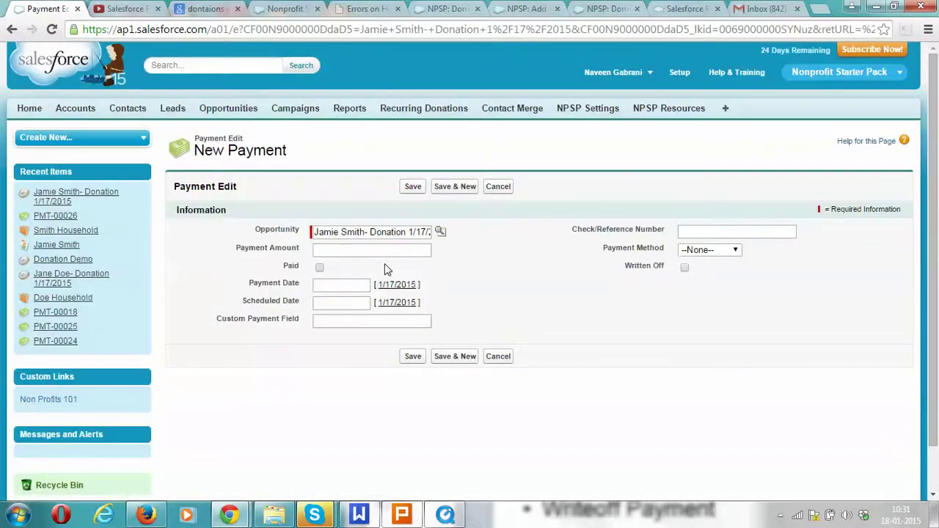
# Step: Save an unpaid $1,000 payment with payment date 2/11/2015
pyautogui.click(327, 284)
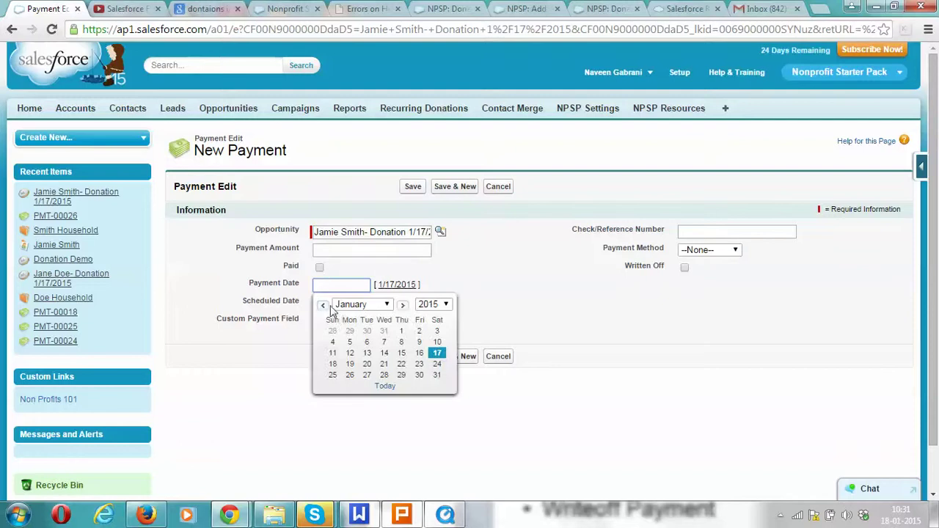
pyautogui.click(402, 305)
pyautogui.click(384, 342)
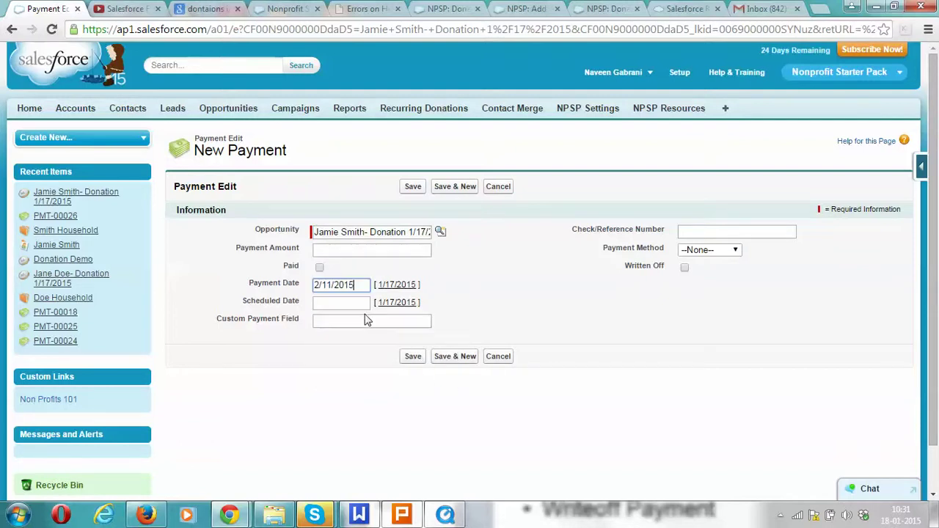
pyautogui.click(328, 251)
pyautogui.write('1000')
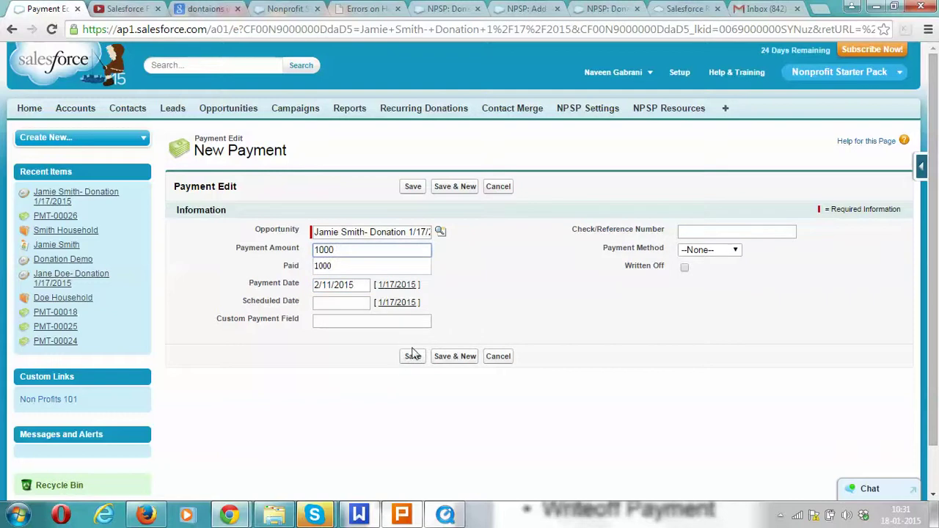
pyautogui.click(416, 358)
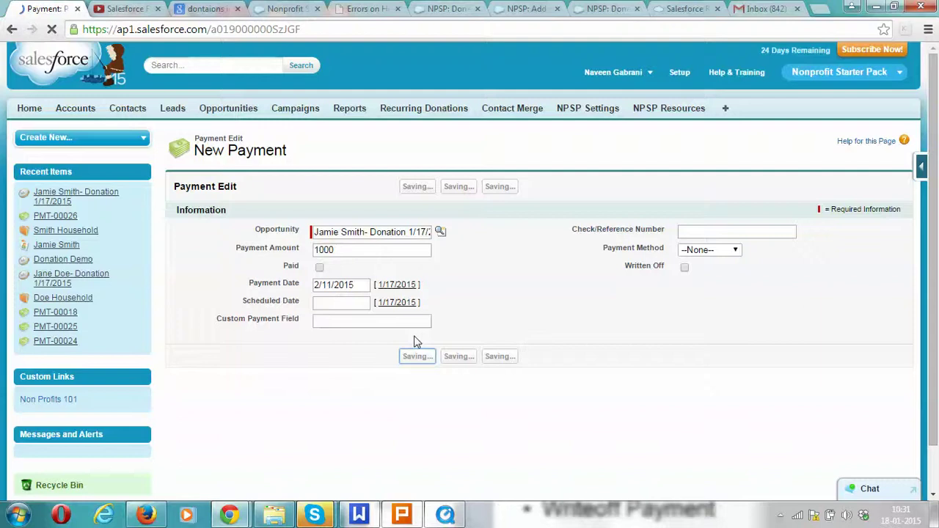
# Step: Check payment PMT-00027, then return to the donation's Payments list showing $4,000 remaining
pyautogui.click(932, 464)
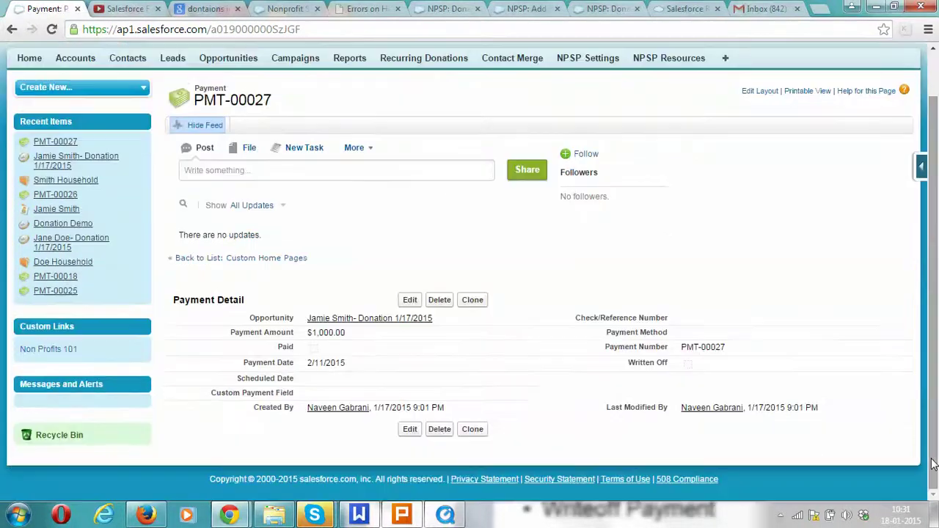
pyautogui.click(341, 321)
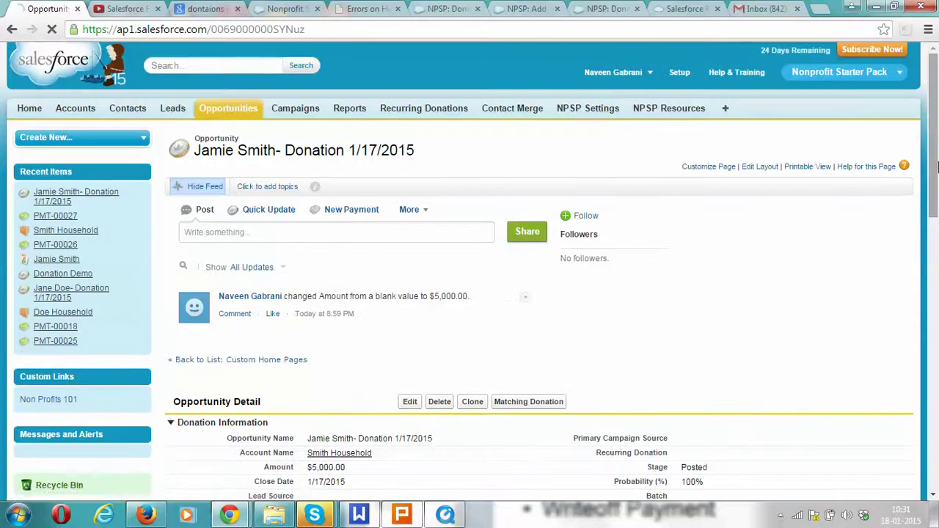
pyautogui.moveTo(937, 169); pyautogui.dragTo(938, 346)
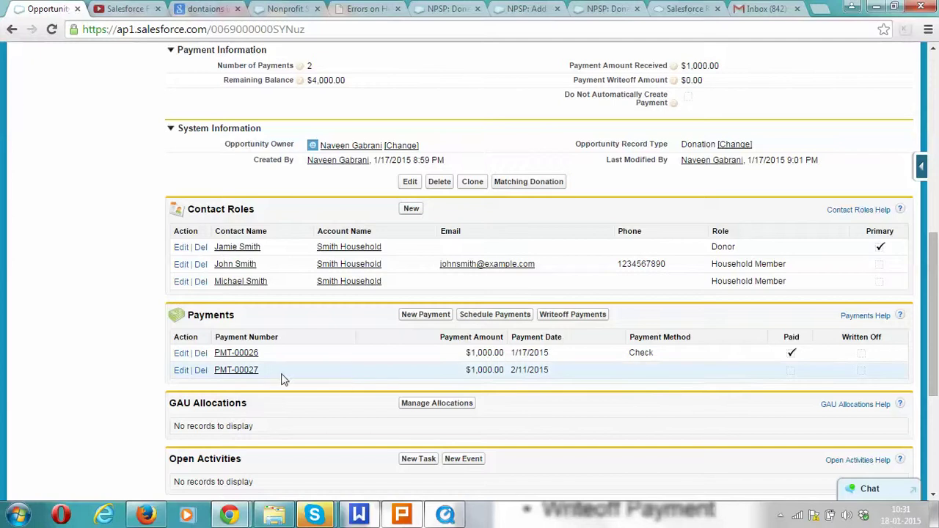
pyautogui.click(234, 371)
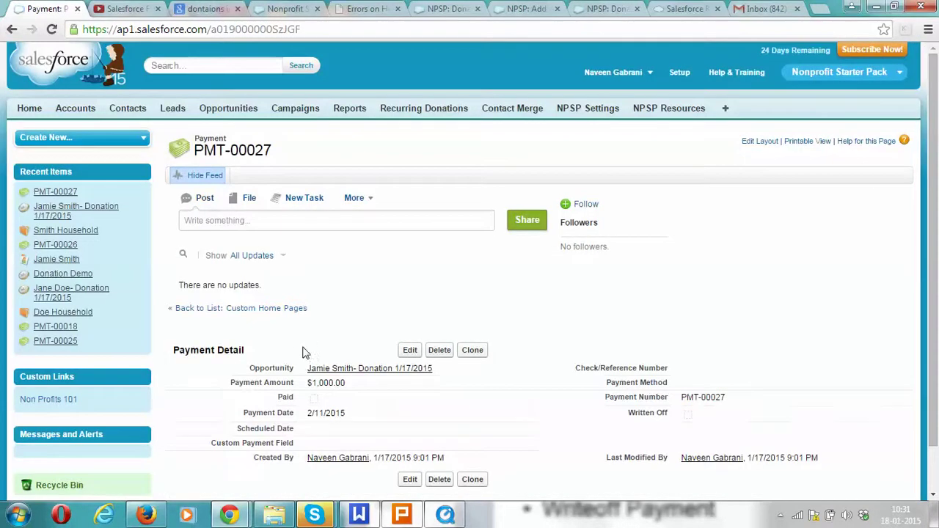
pyautogui.click(347, 369)
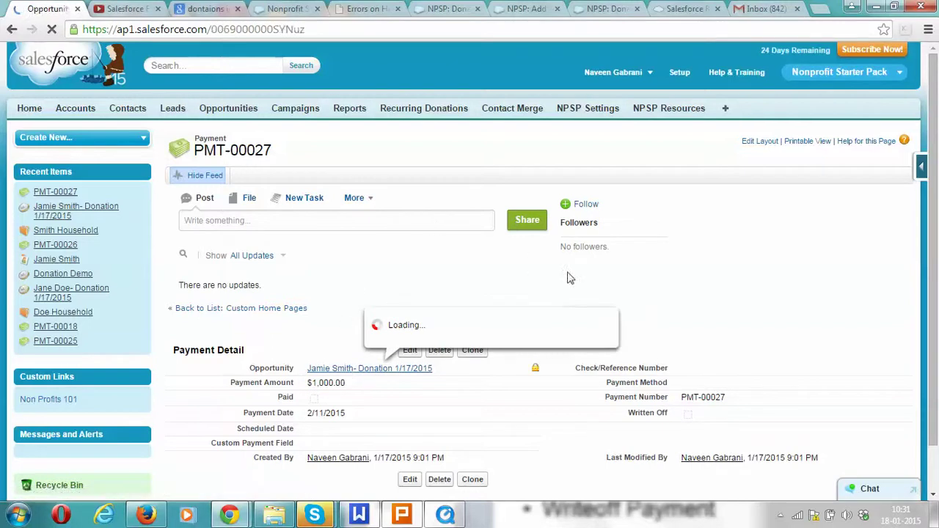
pyautogui.scroll(-5, 822, 298)
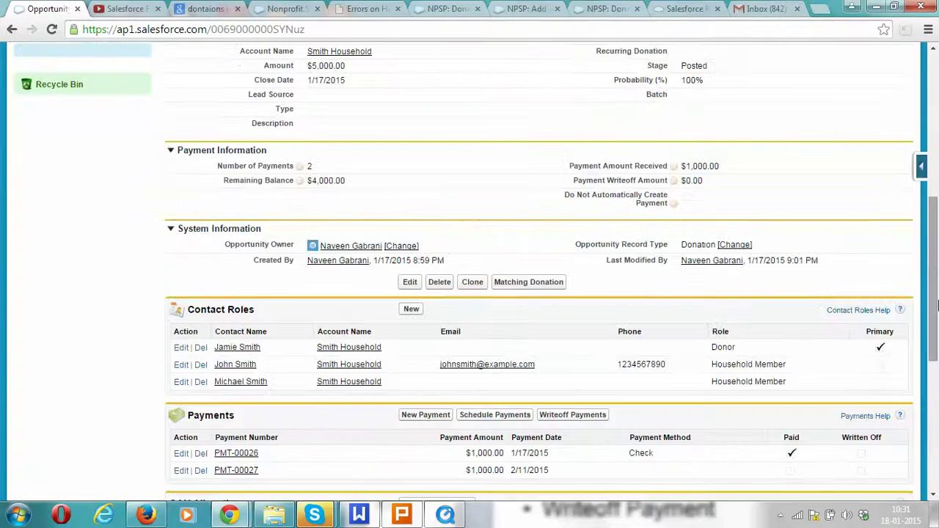
pyautogui.click(570, 415)
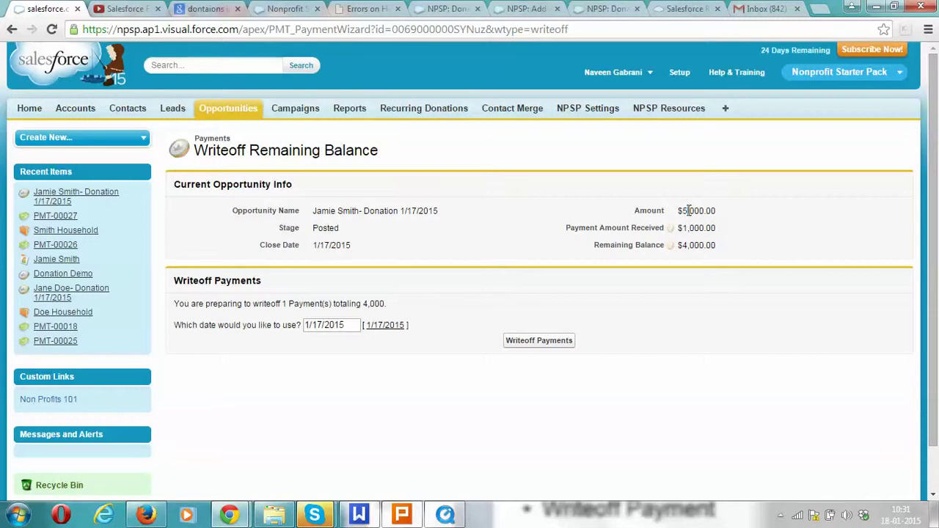
pyautogui.moveTo(689, 211); pyautogui.dragTo(719, 209)
pyautogui.tripleClick(691, 227)
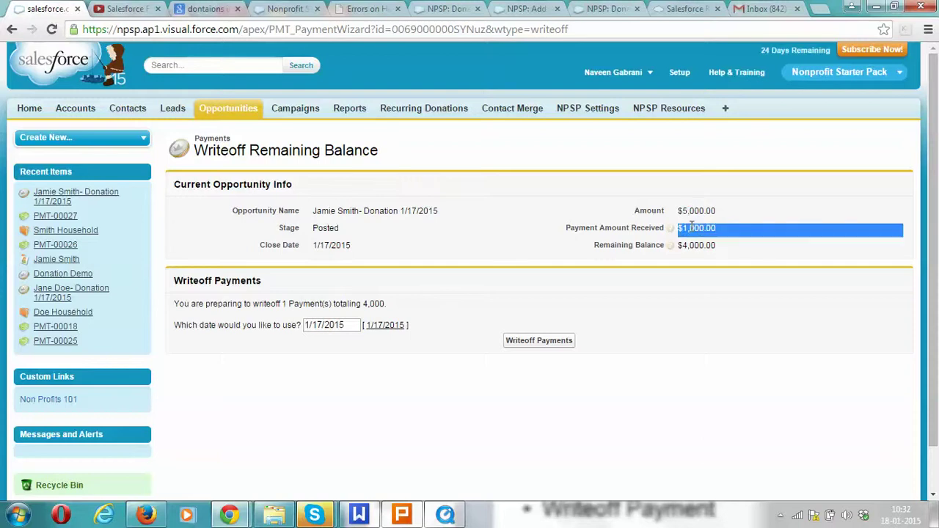
pyautogui.tripleClick(694, 245)
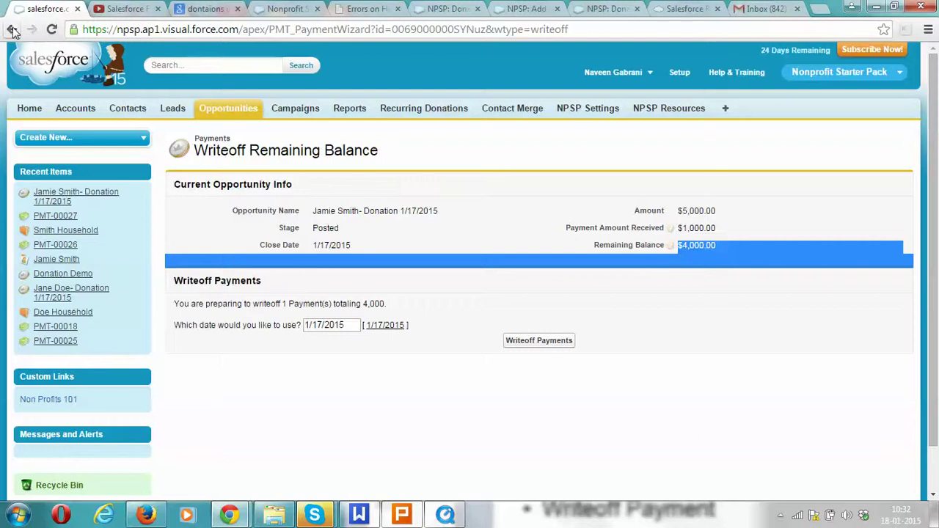
pyautogui.click(12, 30)
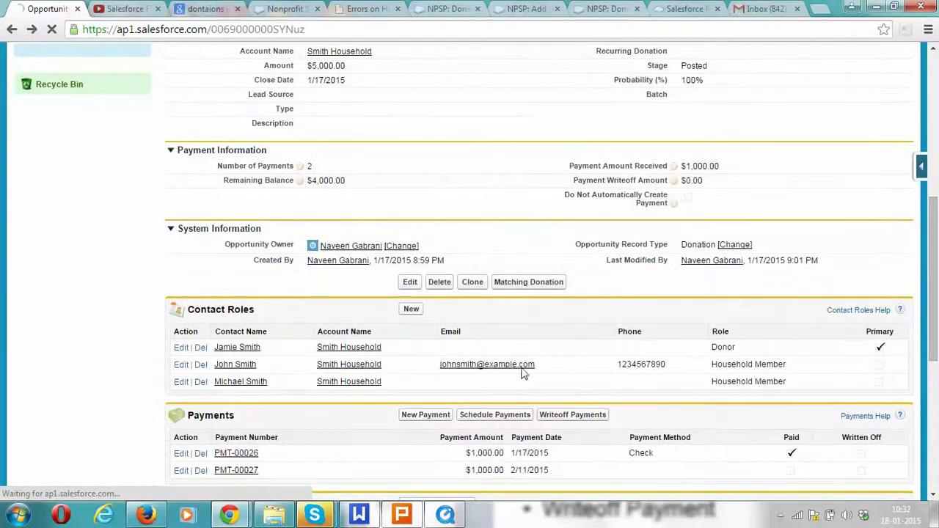
# Step: Open payment scheduling and choose 4 payments with the first on 2/17/2015
pyautogui.click(491, 417)
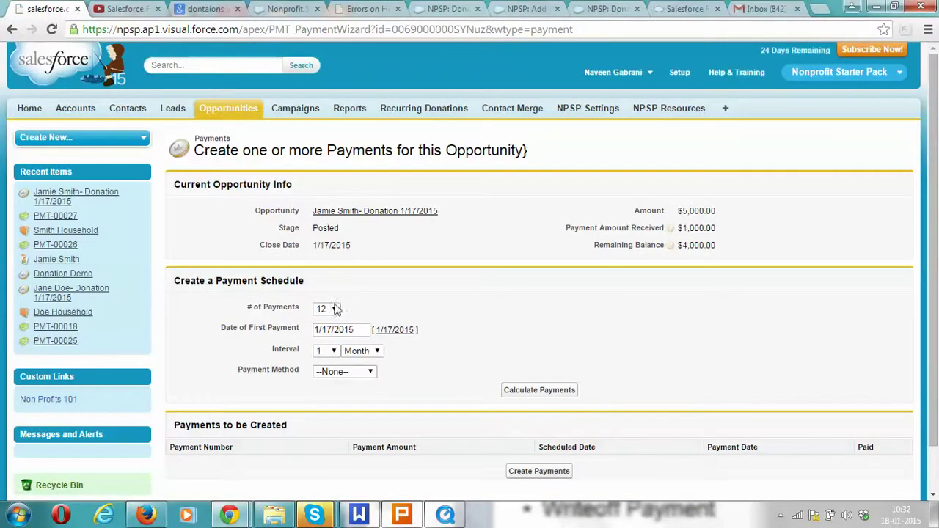
pyautogui.click(334, 309)
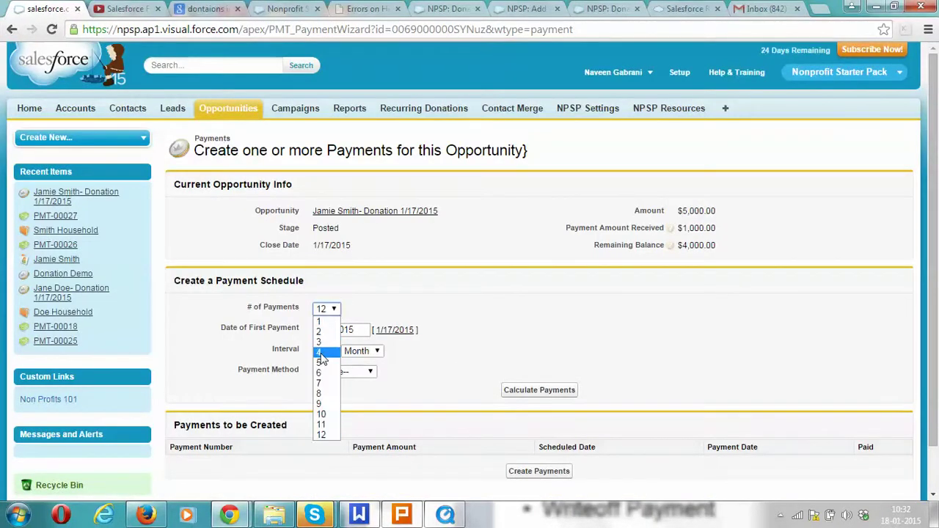
pyautogui.click(321, 353)
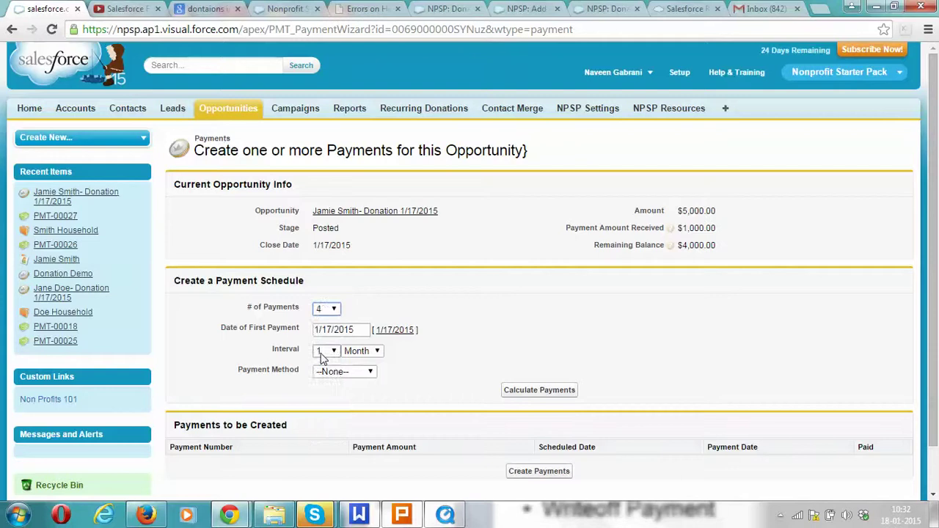
pyautogui.click(404, 330)
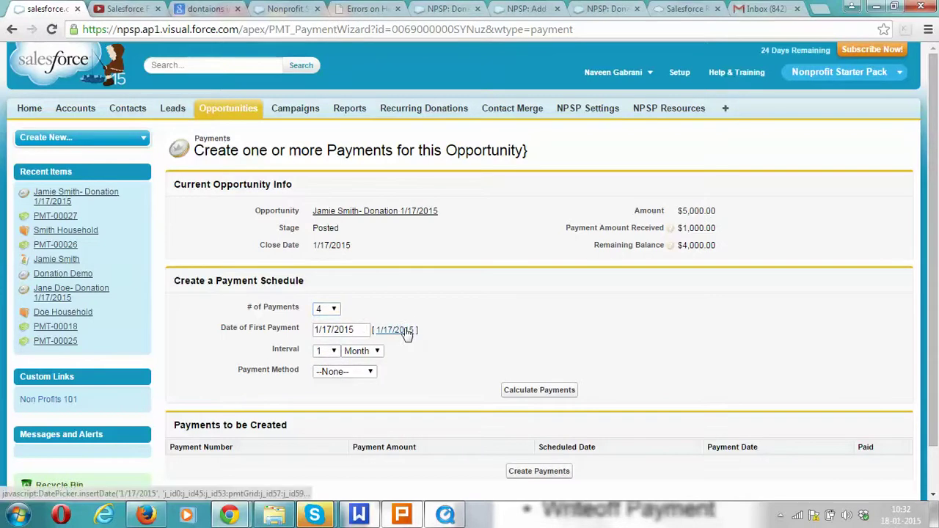
pyautogui.click(317, 329)
pyautogui.write('2')
pyautogui.click(570, 294)
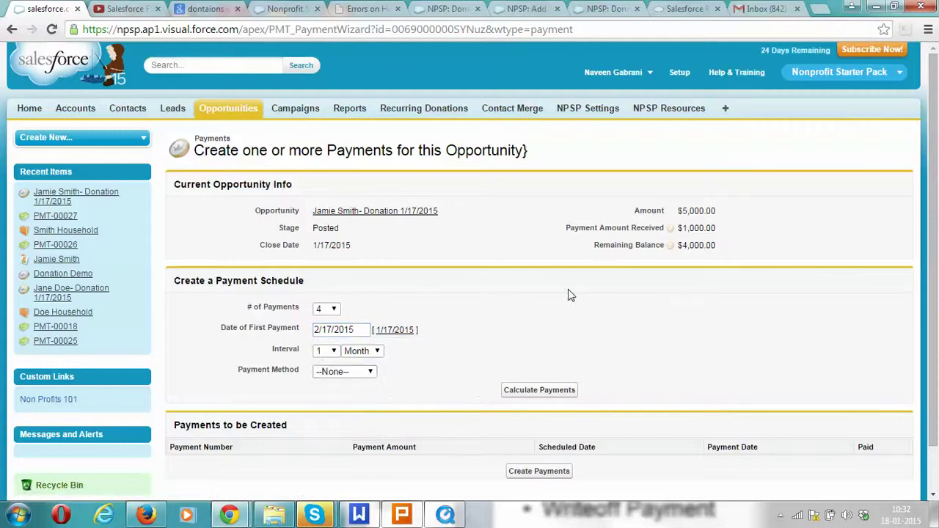
# Step: Space the payments 2 months apart, pay by Cash, and calculate the schedule
pyautogui.click(333, 354)
pyautogui.click(327, 376)
pyautogui.click(329, 372)
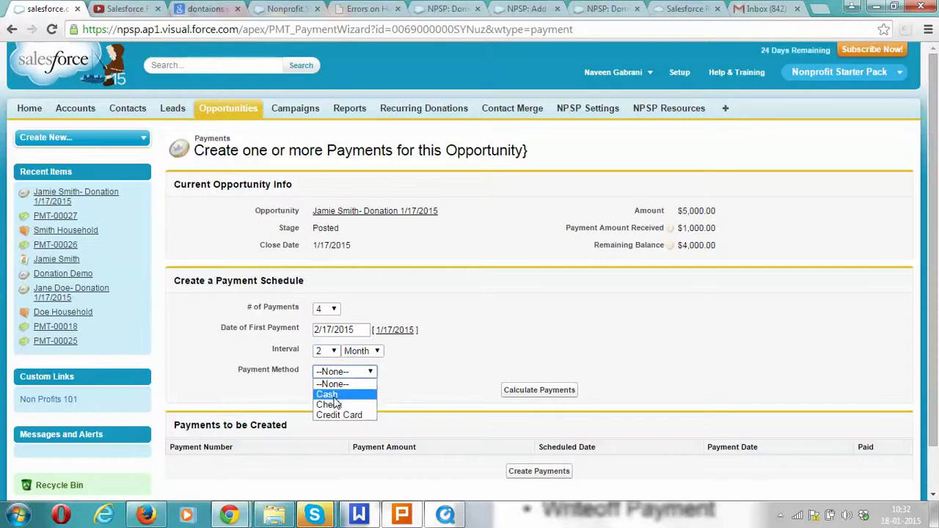
pyautogui.click(335, 393)
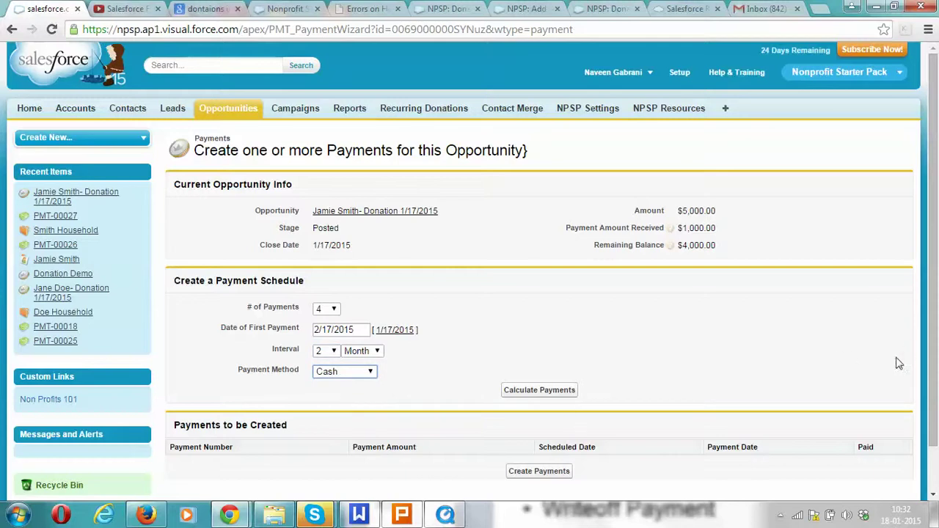
pyautogui.click(543, 390)
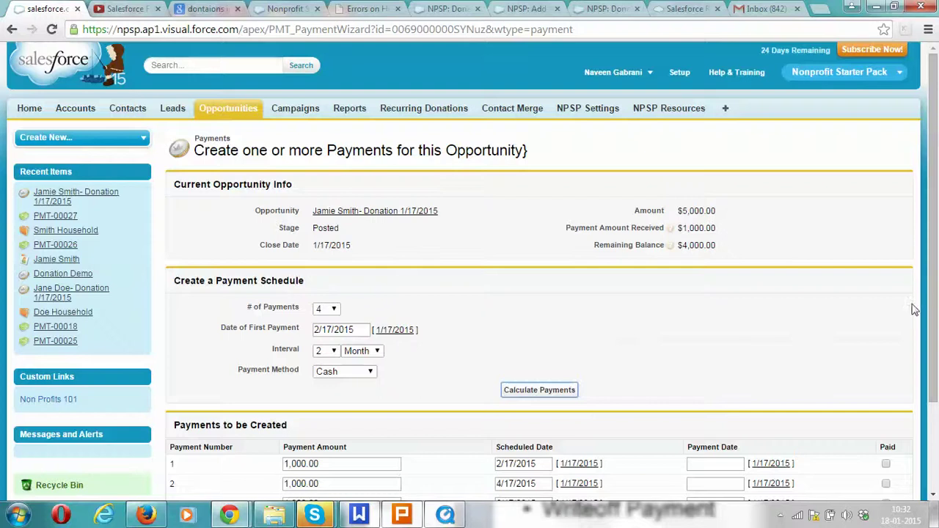
# Step: Schedule four monthly 1,000.00 payments due 2/17, 4/17, 6/17 and 8/17/2015 and create them
pyautogui.moveTo(934, 285); pyautogui.dragTo(934, 370)
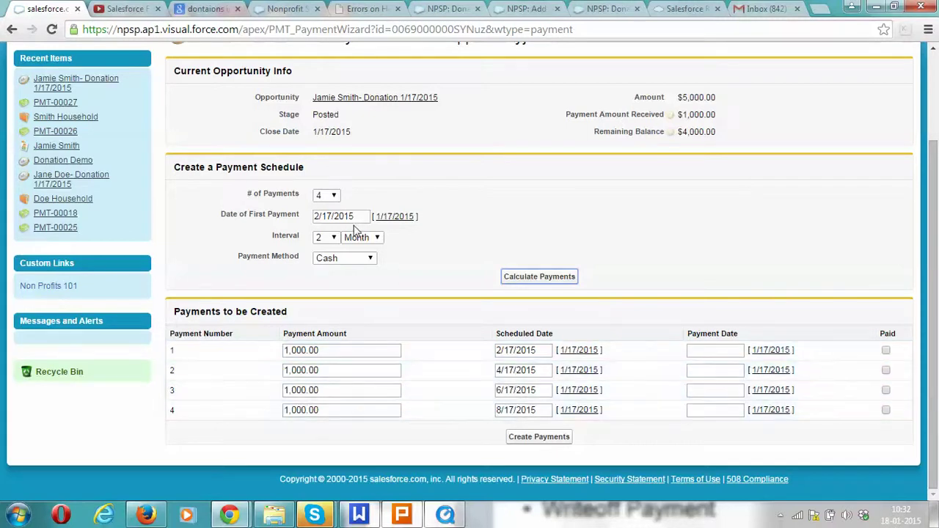
pyautogui.click(377, 238)
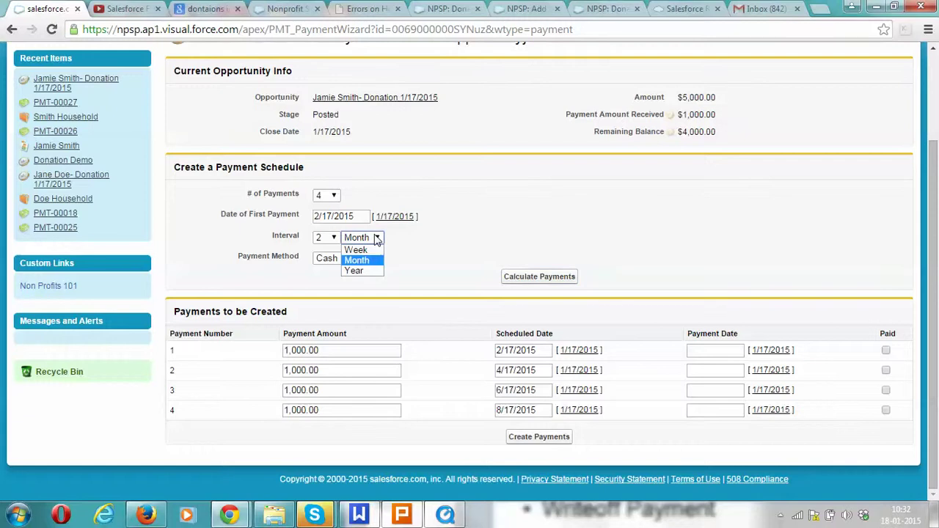
pyautogui.click(456, 233)
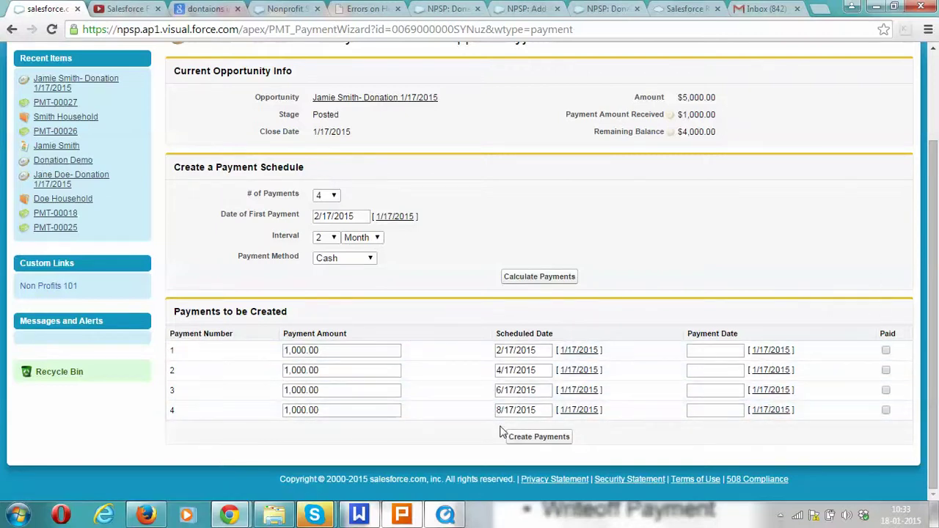
pyautogui.click(691, 350)
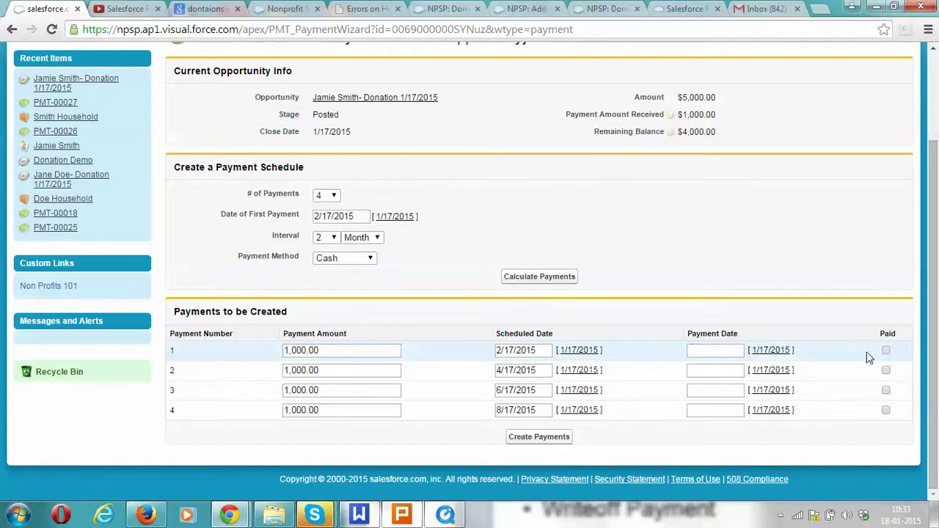
pyautogui.click(534, 438)
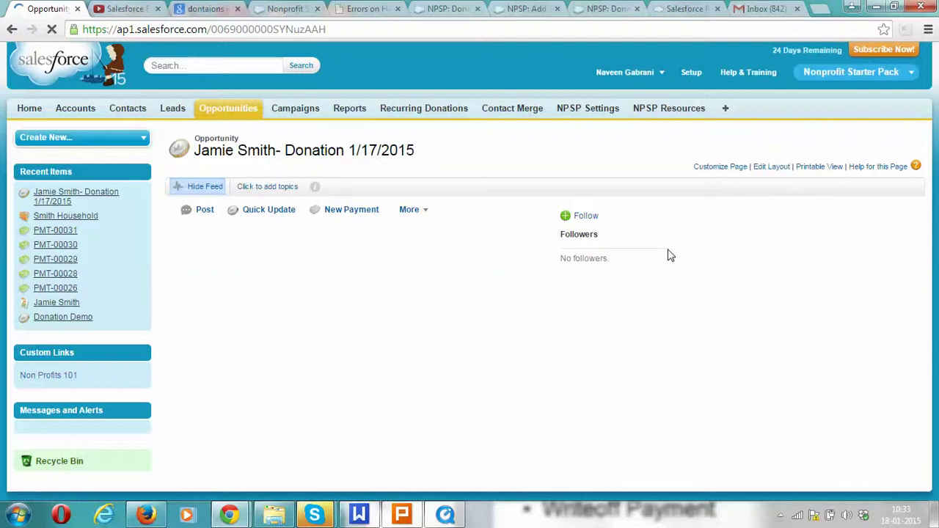
# Step: Open the Payment Edit form for PMT-00028, the $1,000.00 cash payment due 2/17/2015
pyautogui.click(935, 338)
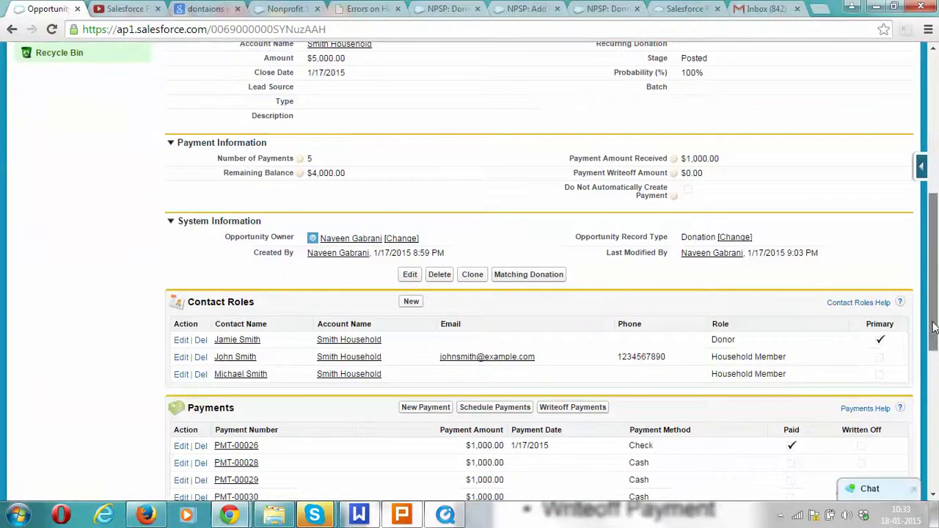
pyautogui.scroll(-2, 592, 374)
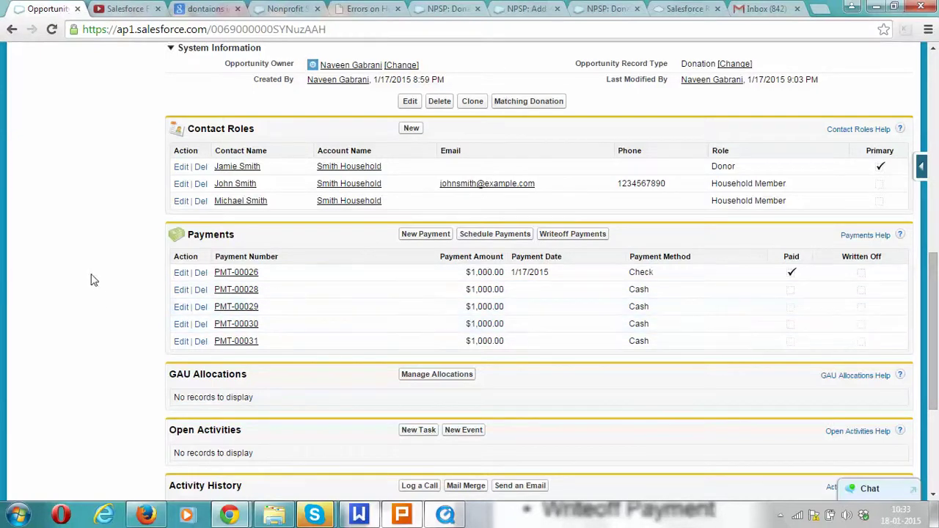
pyautogui.click(180, 290)
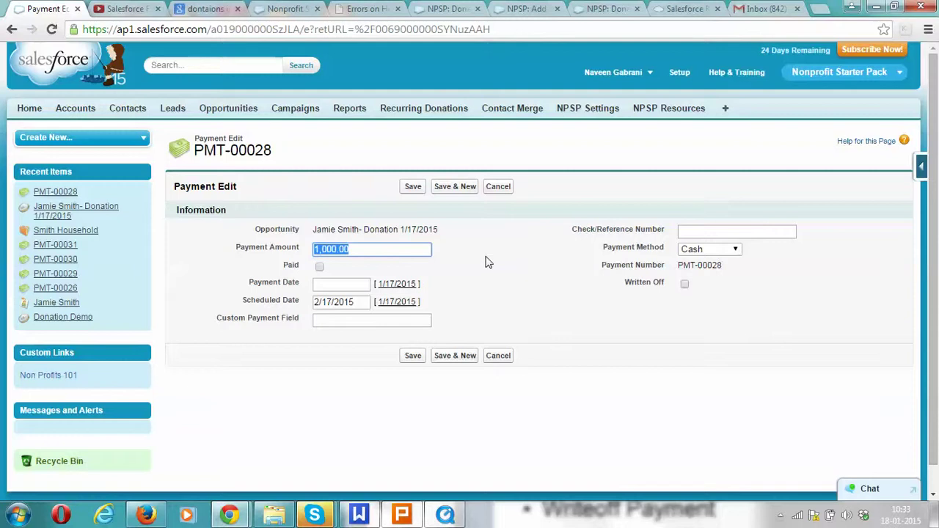
# Step: Save PMT-00028 as paid by Cash on 2/17/2015 and review the updated Payments list
pyautogui.click(319, 267)
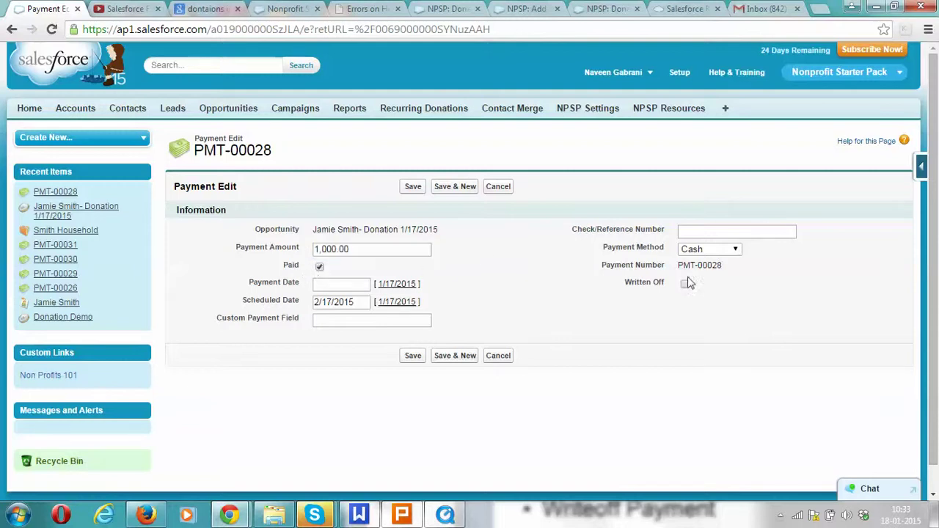
pyautogui.click(715, 252)
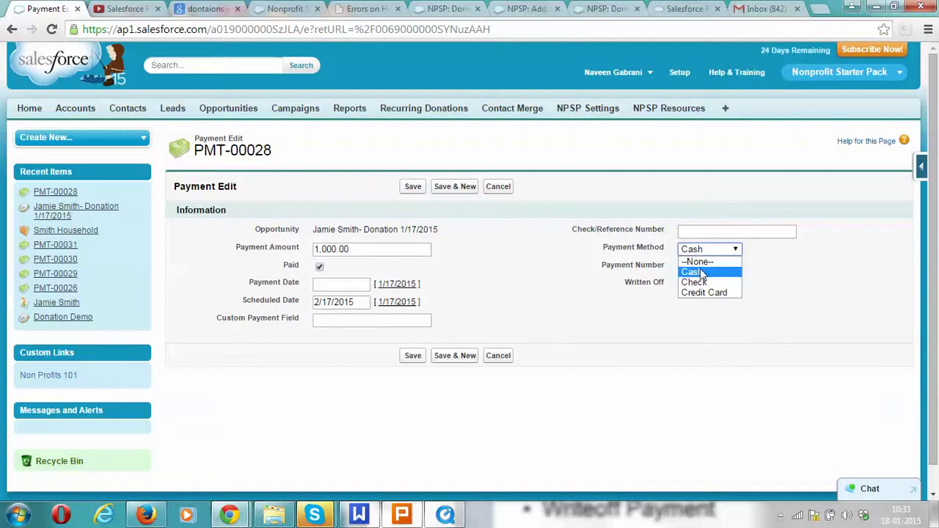
pyautogui.click(701, 272)
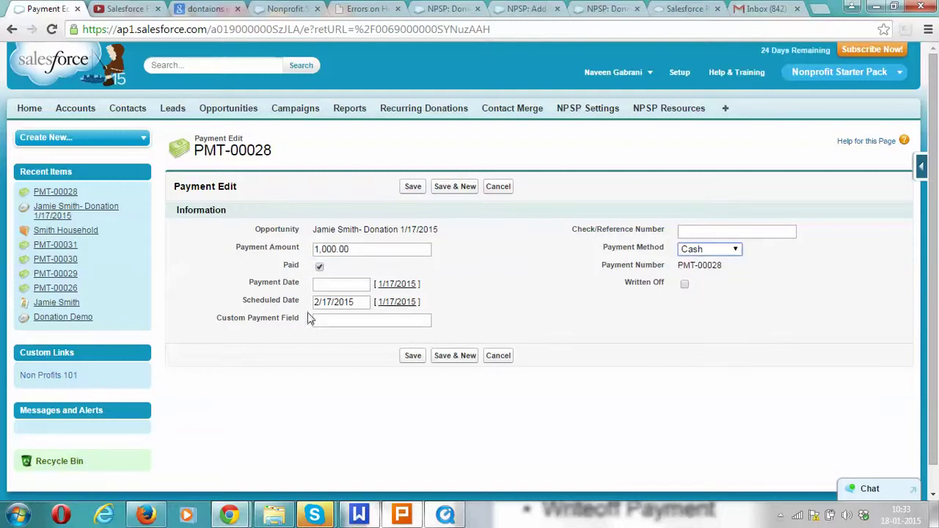
pyautogui.moveTo(359, 301); pyautogui.dragTo(272, 314)
pyautogui.hotkey('ctrl', 'c')
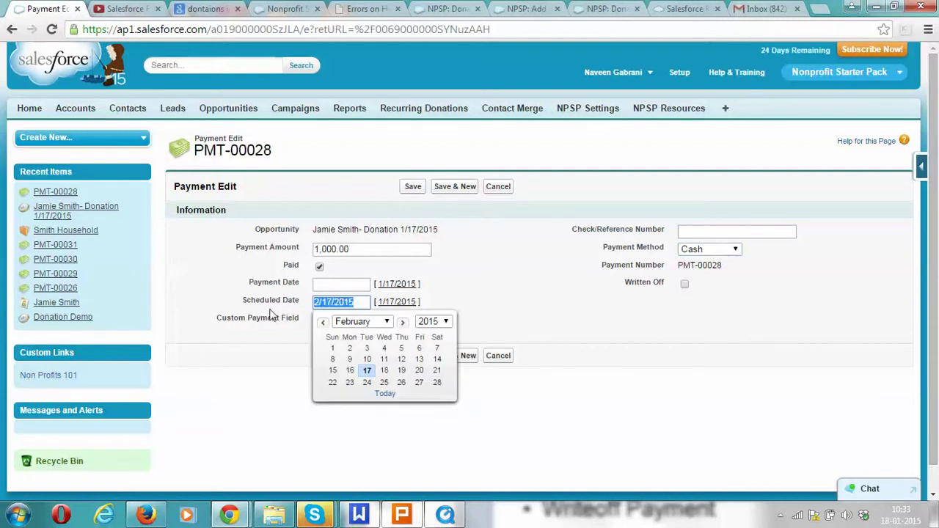
pyautogui.click(321, 284)
pyautogui.hotkey('ctrl', 'v')
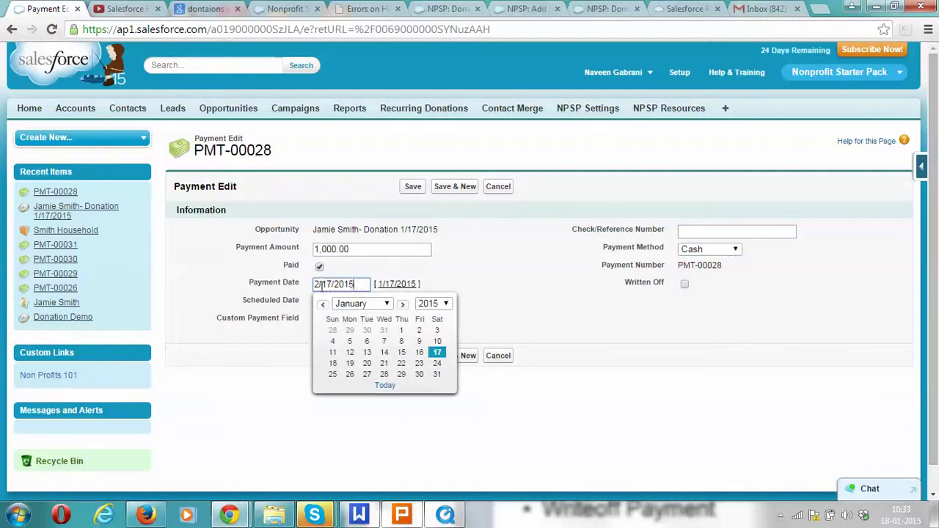
pyautogui.click(570, 281)
pyautogui.click(413, 356)
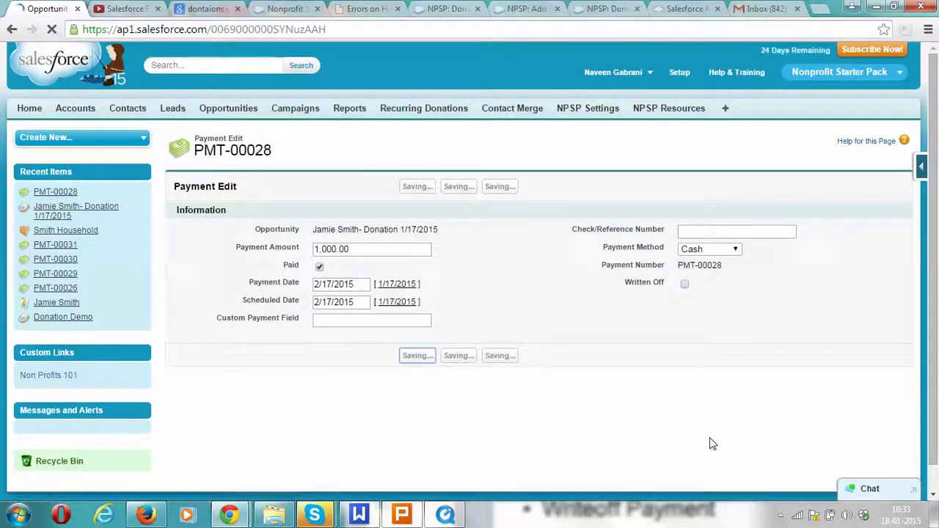
pyautogui.click(936, 355)
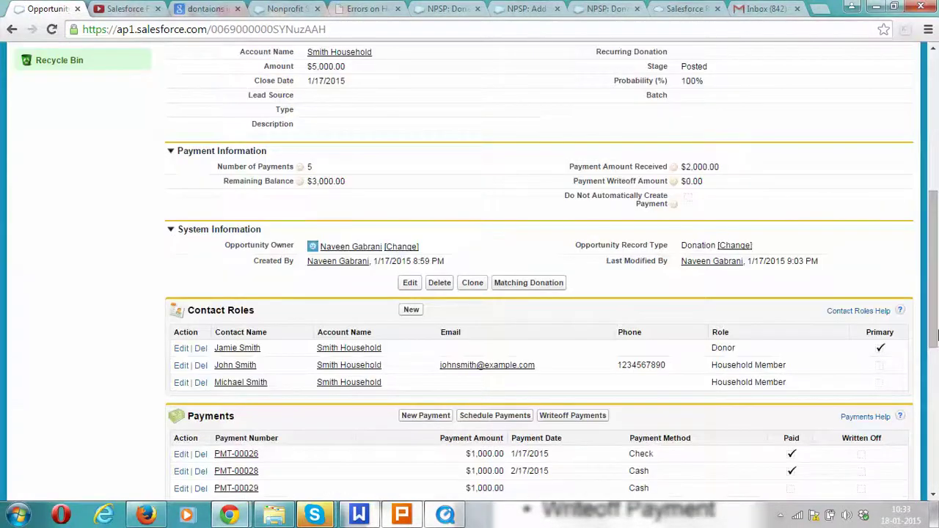
pyautogui.scroll(-4, 936, 336)
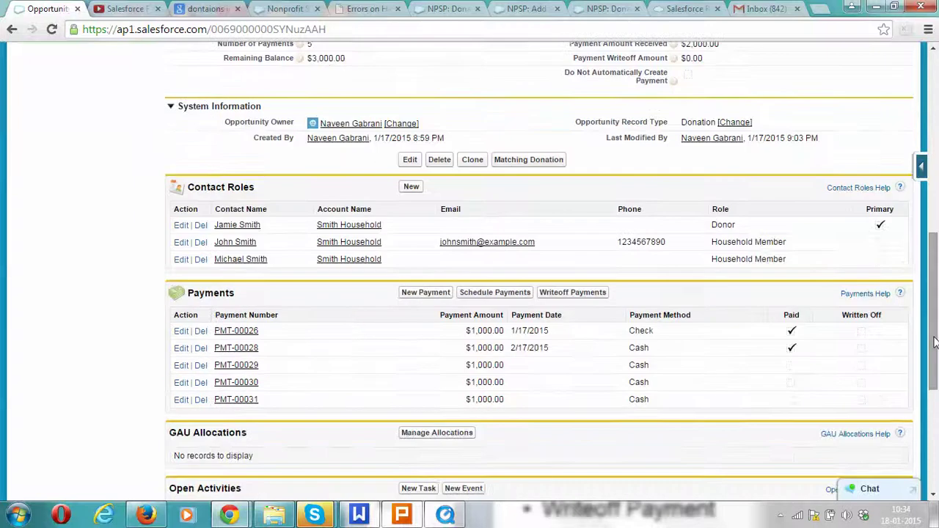